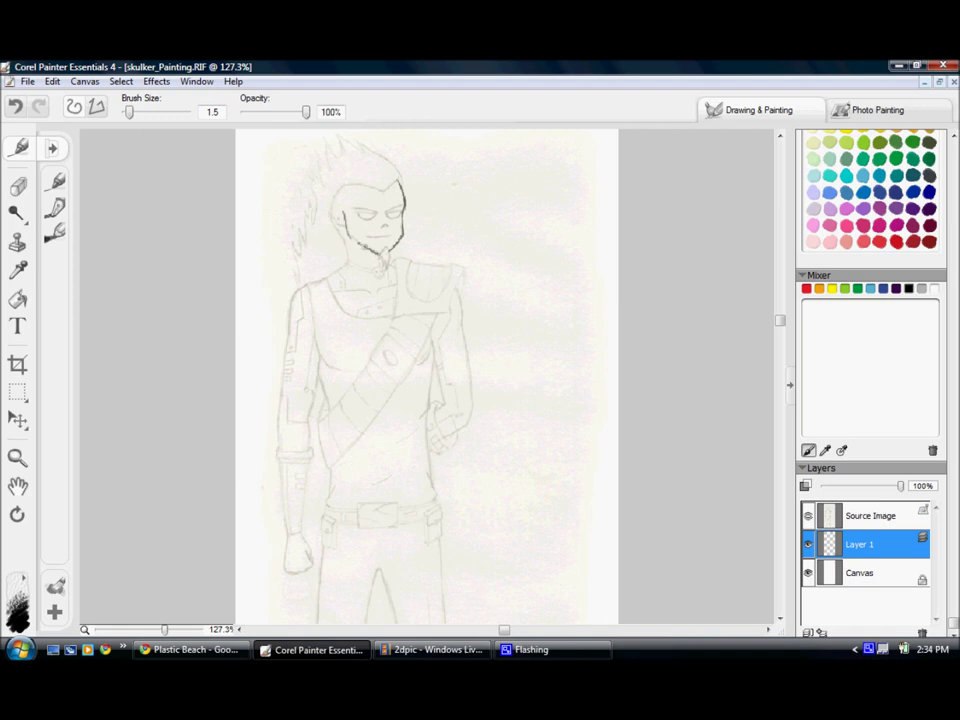
Step: Clean up the jawline ink and trace the goatee and the pointed hairline over the sketch
{"action": "left_click", "coordinate": [19, 186]}
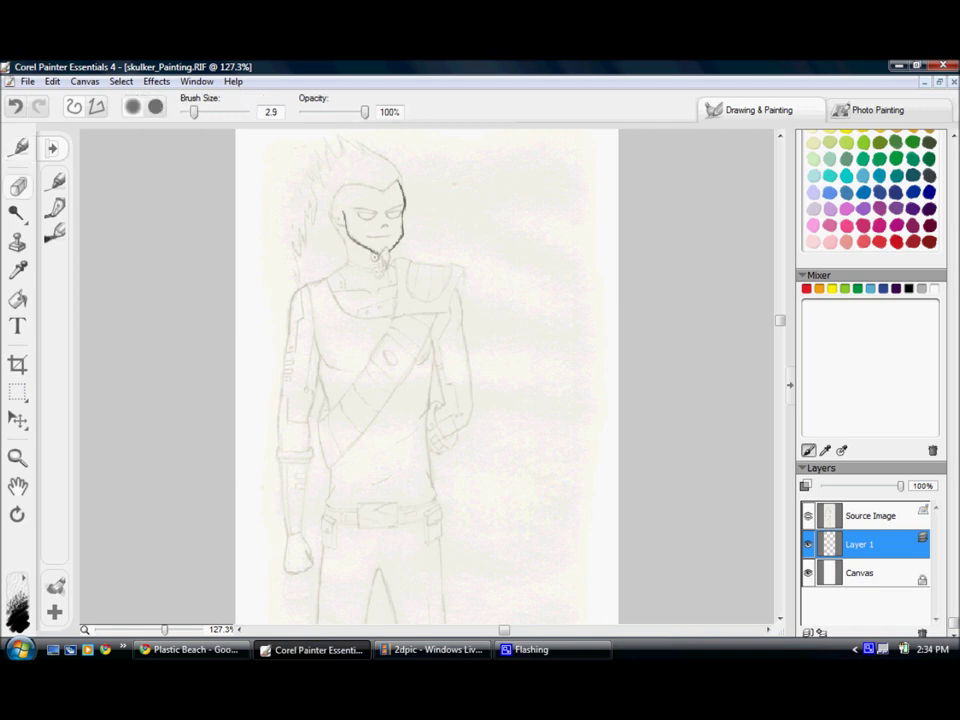
{"action": "left_click", "coordinate": [19, 148]}
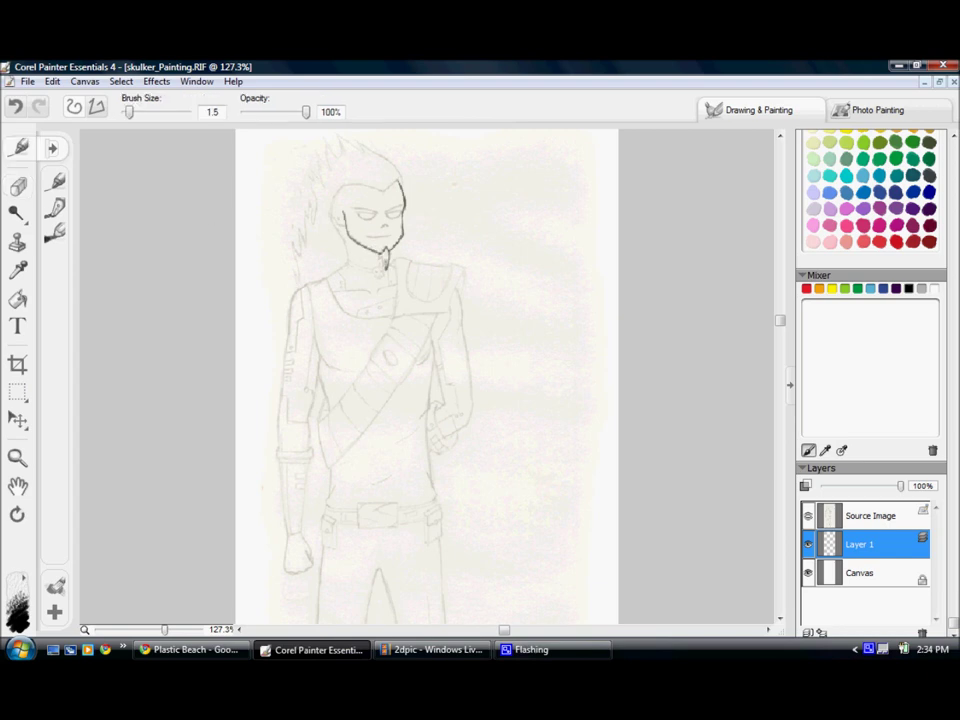
{"action": "left_click_drag", "start_coordinate": [340, 187], "coordinate": [400, 184]}
{"action": "key", "text": "ctrl+z"}
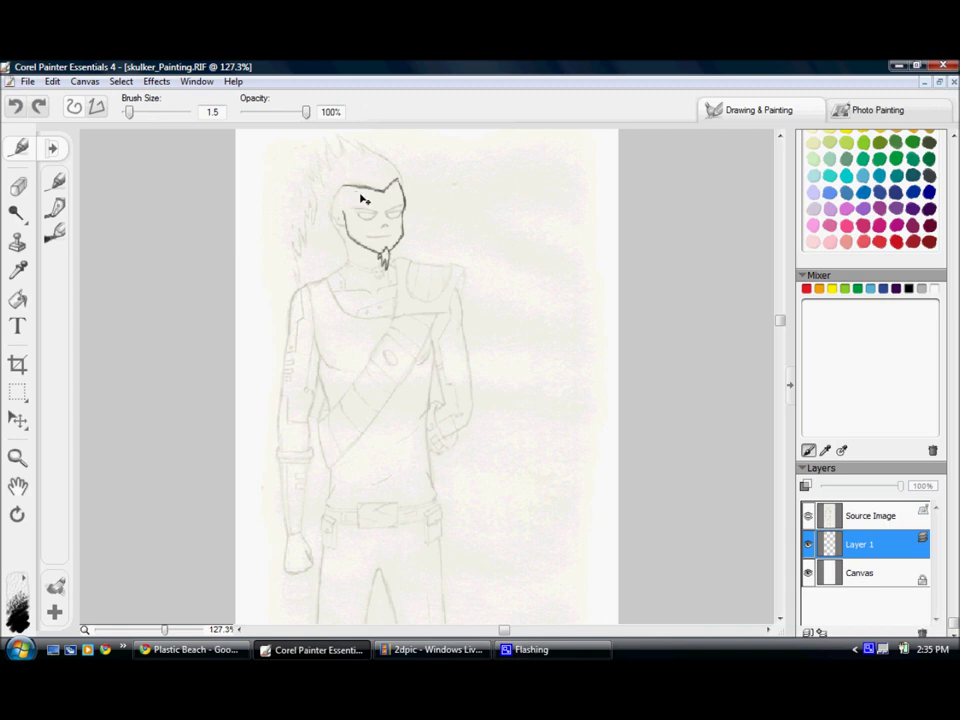
{"action": "key", "text": "ctrl+y"}
Step: Ink the side of the head from the hairline down past the ear, erasing stray marks
{"action": "mouse_move", "coordinate": [367, 184]}
{"action": "left_mouse_down"}
{"action": "mouse_move", "coordinate": [385, 193]}
{"action": "mouse_move", "coordinate": [374, 188]}
{"action": "mouse_move", "coordinate": [333, 215]}
{"action": "mouse_move", "coordinate": [344, 244]}
{"action": "left_mouse_up"}
{"action": "left_click", "coordinate": [18, 187]}
{"action": "left_click", "coordinate": [18, 148]}
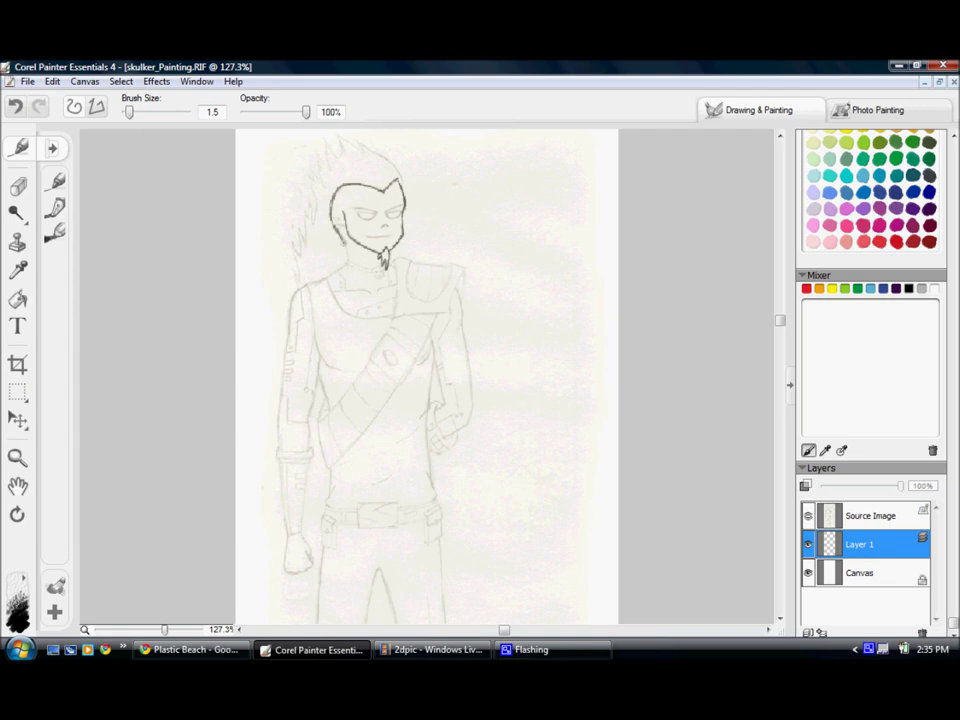
{"action": "left_click", "coordinate": [18, 186]}
{"action": "left_click_drag", "start_coordinate": [338, 226], "coordinate": [345, 240]}
Step: Trace the curved neckline and the shirt's armhole lines on both sides of the chest
{"action": "left_click", "coordinate": [54, 184]}
{"action": "mouse_move", "coordinate": [328, 281]}
{"action": "left_mouse_down"}
{"action": "mouse_move", "coordinate": [342, 314]}
{"action": "mouse_move", "coordinate": [365, 323]}
{"action": "mouse_move", "coordinate": [393, 315]}
{"action": "left_mouse_up"}
{"action": "mouse_move", "coordinate": [303, 287]}
{"action": "left_mouse_down"}
{"action": "mouse_move", "coordinate": [316, 282]}
{"action": "mouse_move", "coordinate": [305, 286]}
{"action": "mouse_move", "coordinate": [318, 348]}
{"action": "mouse_move", "coordinate": [335, 365]}
{"action": "left_mouse_up"}
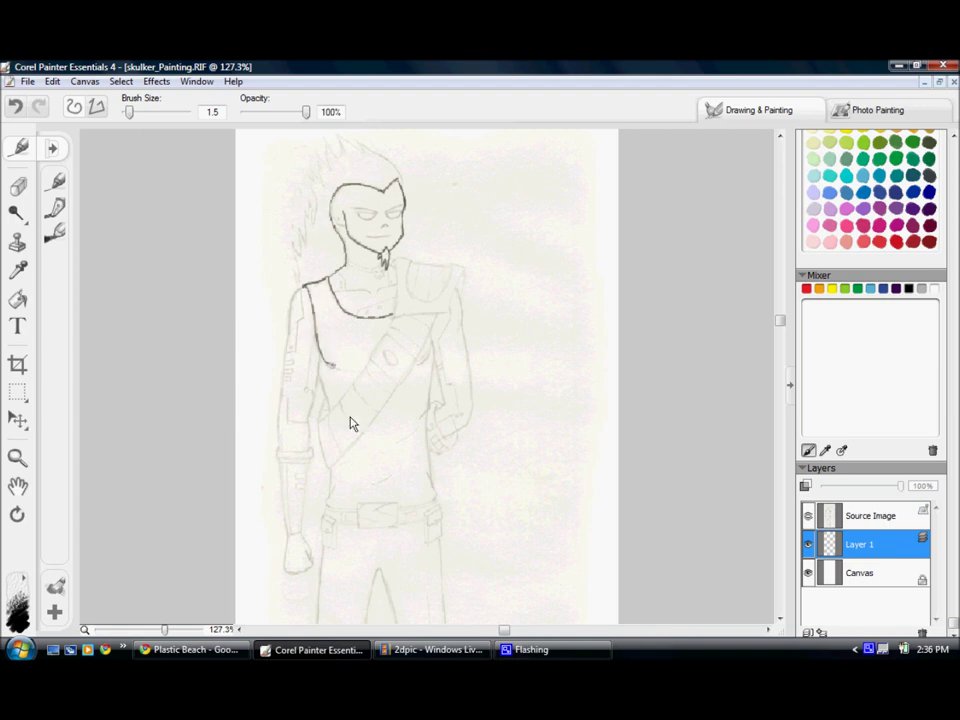
{"action": "left_click_drag", "start_coordinate": [420, 364], "coordinate": [431, 331]}
{"action": "key", "text": "ctrl+z"}
Step: Ink the straight arm's outer and inner contours from the shoulder down to the cuff
{"action": "left_click_drag", "start_coordinate": [290, 328], "coordinate": [305, 286]}
{"action": "left_click_drag", "start_coordinate": [289, 329], "coordinate": [286, 357]}
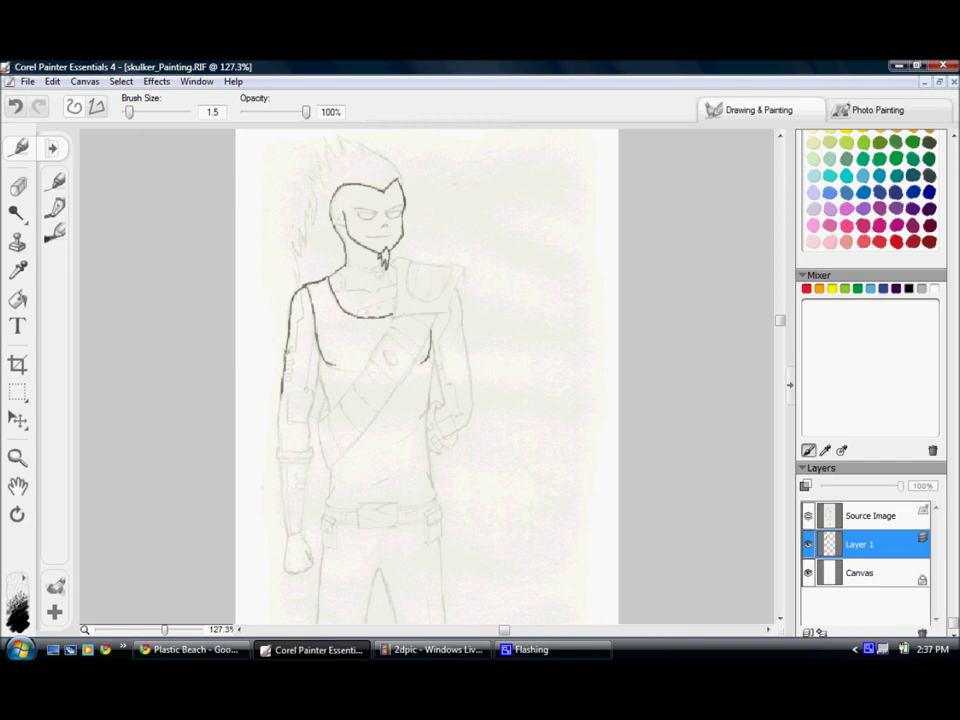
{"action": "left_click", "coordinate": [18, 187]}
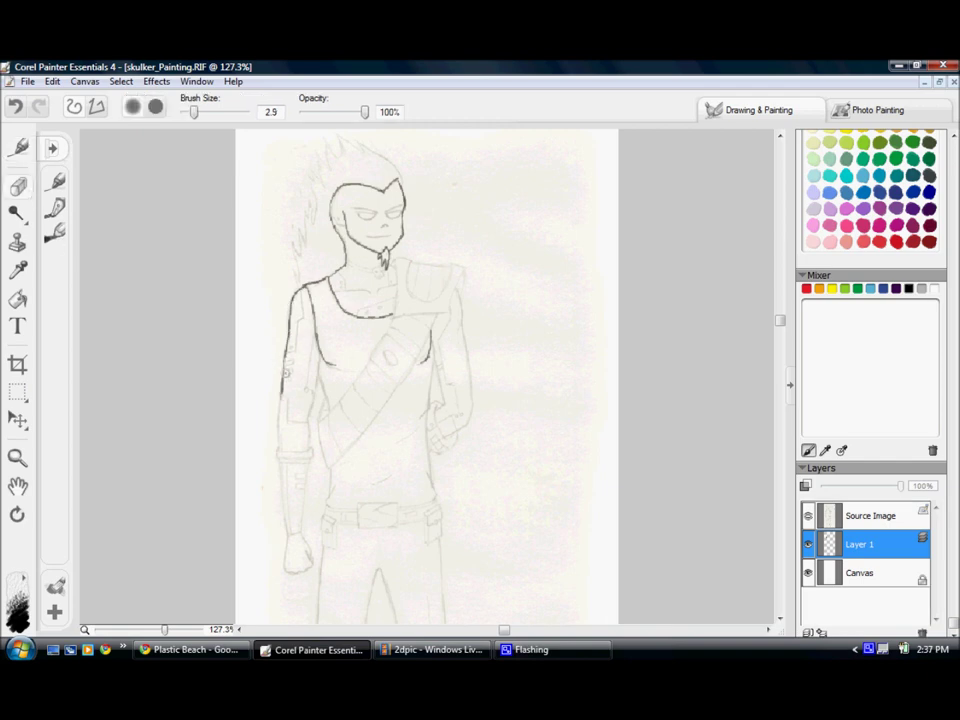
{"action": "key", "text": "b"}
{"action": "left_click_drag", "start_coordinate": [284, 368], "coordinate": [280, 401]}
{"action": "left_click_drag", "start_coordinate": [279, 449], "coordinate": [281, 395]}
{"action": "left_click_drag", "start_coordinate": [281, 396], "coordinate": [278, 451]}
{"action": "left_click_drag", "start_coordinate": [320, 354], "coordinate": [308, 444]}
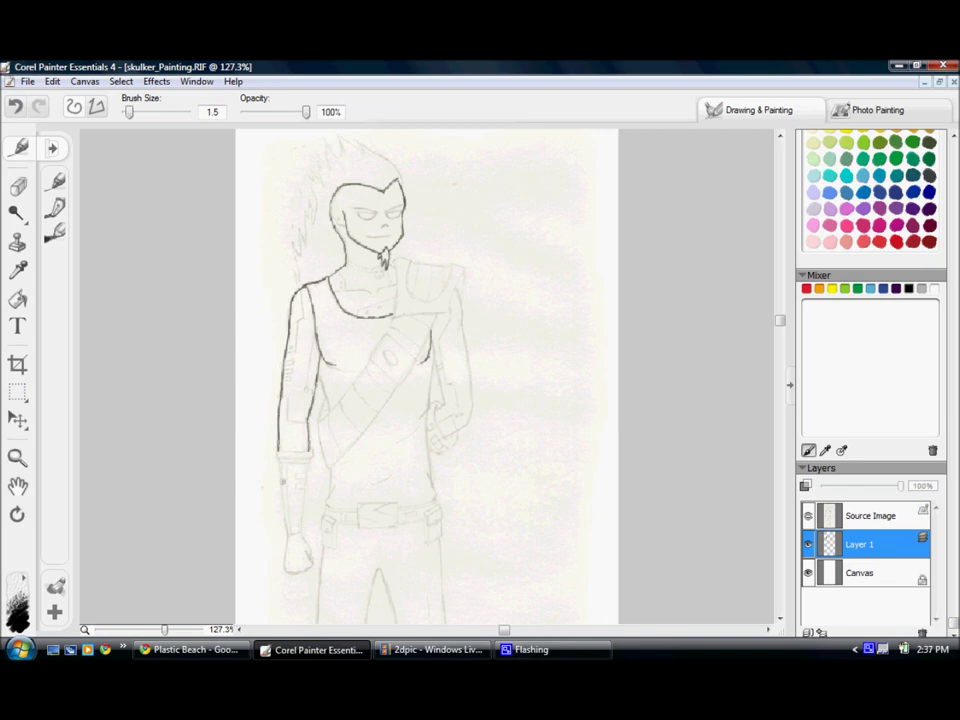
Step: Ink the sides of the torso below the armpits and the shoulder guard with its striped rounded inset
{"action": "left_click_drag", "start_coordinate": [322, 382], "coordinate": [318, 408]}
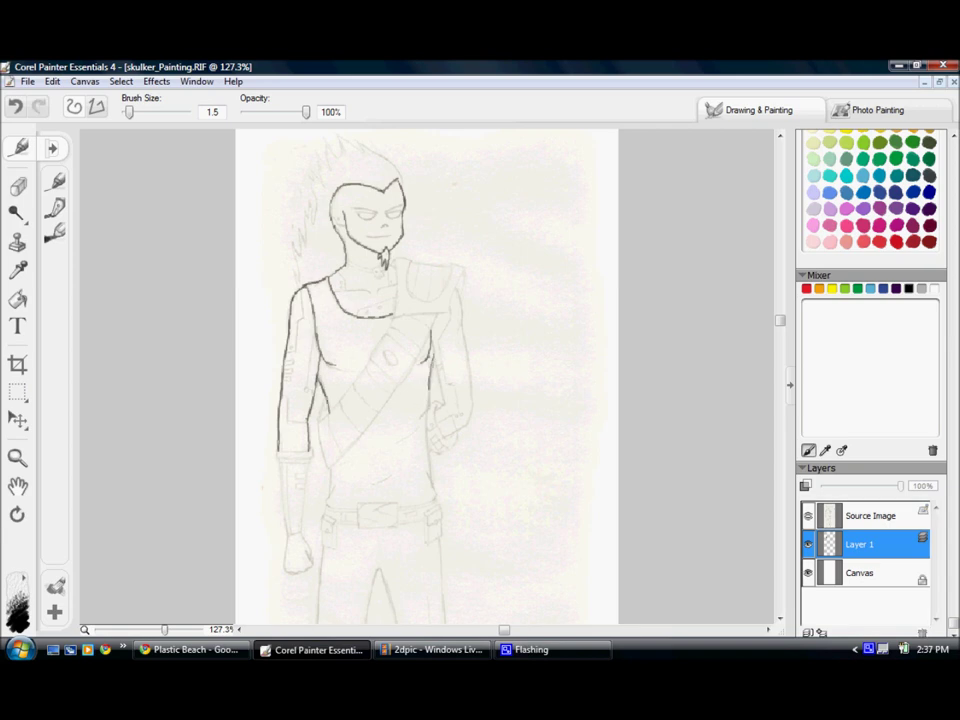
{"action": "left_click_drag", "start_coordinate": [429, 407], "coordinate": [420, 417]}
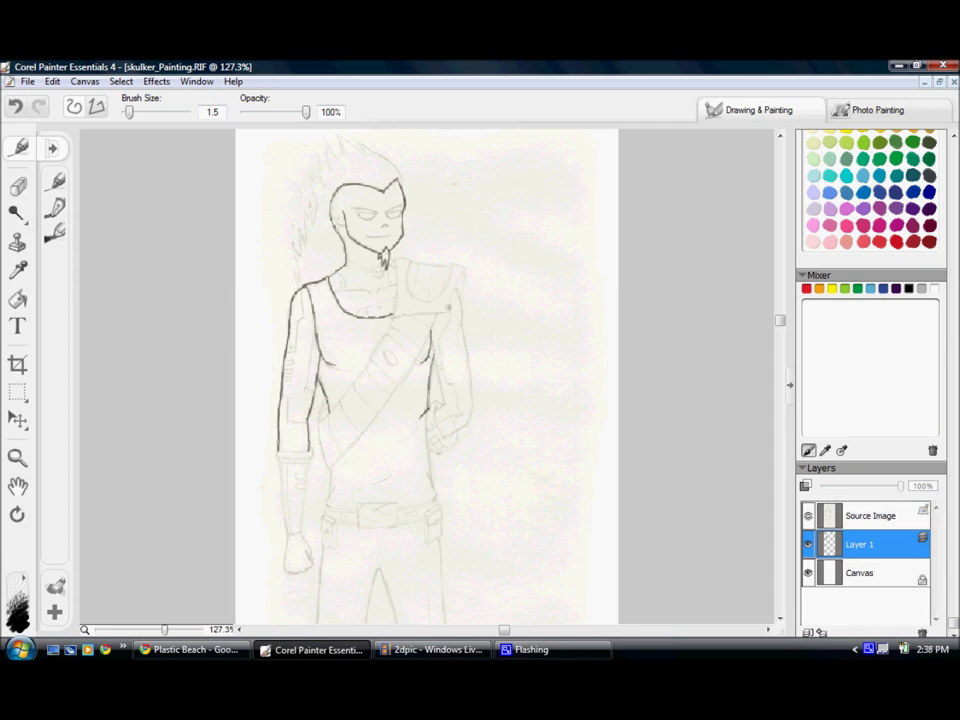
{"action": "mouse_move", "coordinate": [394, 266]}
{"action": "left_mouse_down"}
{"action": "mouse_move", "coordinate": [403, 316]}
{"action": "mouse_move", "coordinate": [446, 311]}
{"action": "mouse_move", "coordinate": [456, 276]}
{"action": "left_mouse_up"}
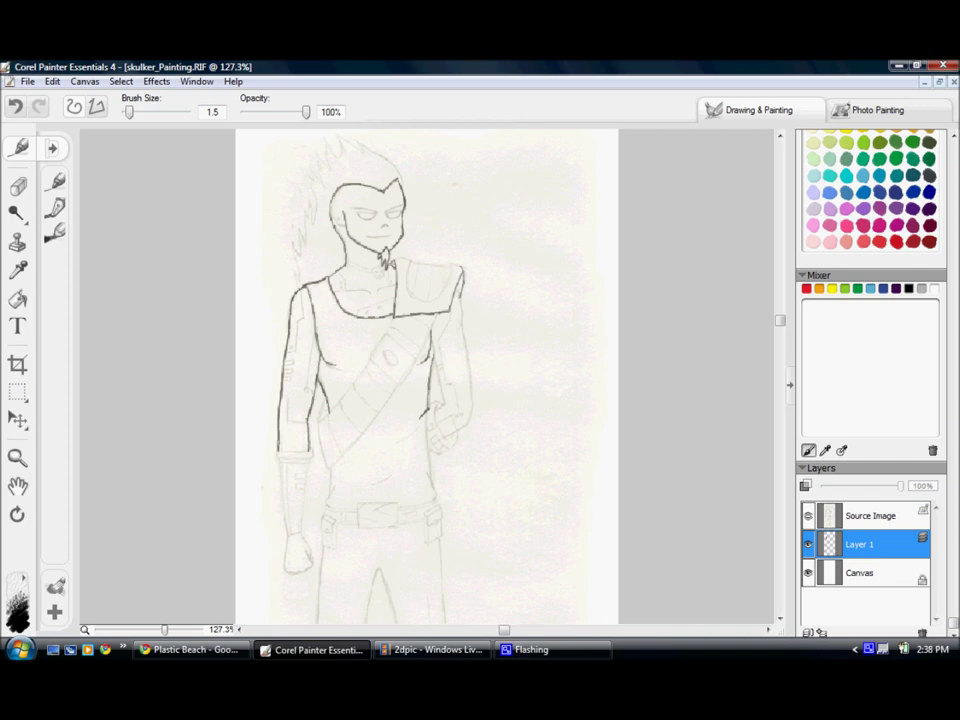
{"action": "mouse_move", "coordinate": [410, 262]}
{"action": "left_mouse_down"}
{"action": "mouse_move", "coordinate": [409, 290]}
{"action": "mouse_move", "coordinate": [443, 295]}
{"action": "mouse_move", "coordinate": [415, 295]}
{"action": "mouse_move", "coordinate": [426, 265]}
{"action": "mouse_move", "coordinate": [450, 266]}
{"action": "mouse_move", "coordinate": [415, 294]}
{"action": "mouse_move", "coordinate": [430, 299]}
{"action": "left_mouse_up"}
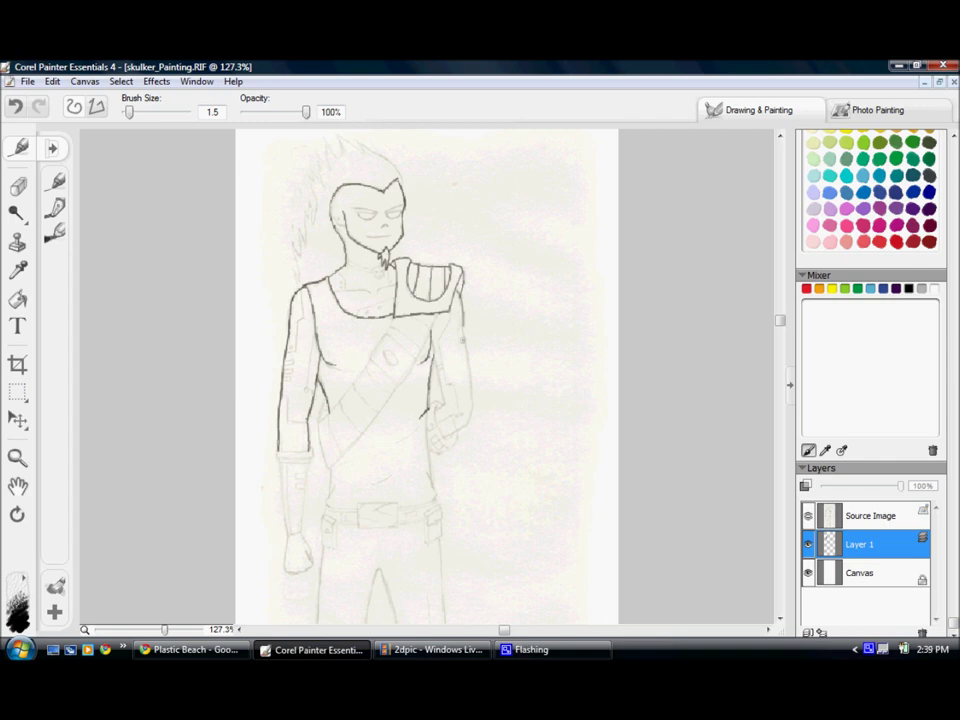
Step: Ink the bent arm with its hand and the adjoining side of the shirt down to the hem
{"action": "left_click_drag", "start_coordinate": [464, 429], "coordinate": [475, 408]}
{"action": "left_click", "coordinate": [16, 185]}
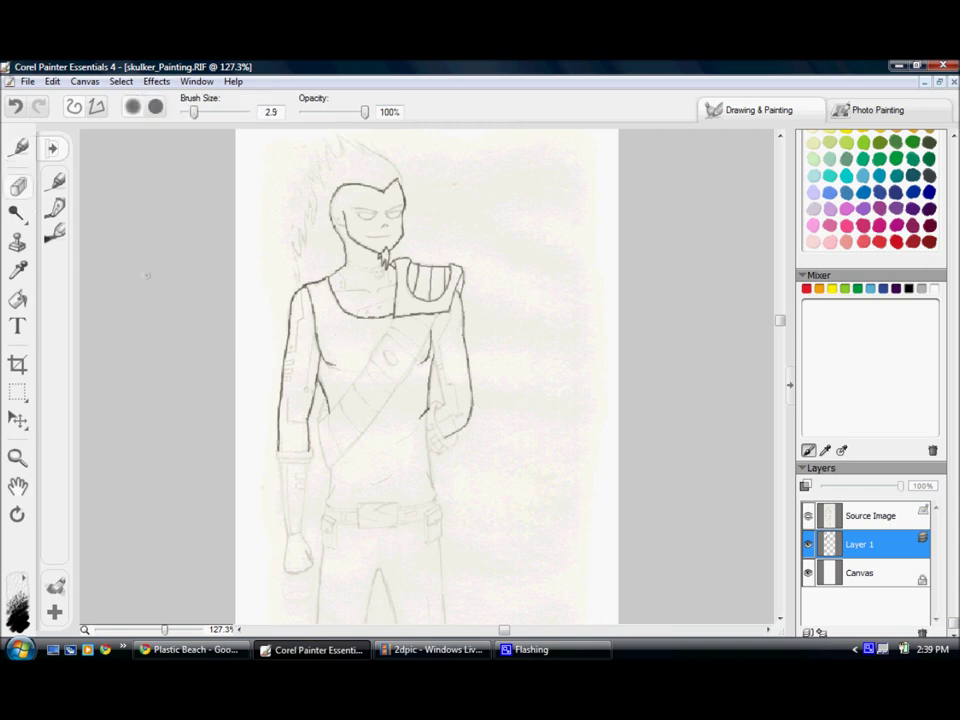
{"action": "key", "text": "b"}
{"action": "left_click_drag", "start_coordinate": [435, 358], "coordinate": [445, 402]}
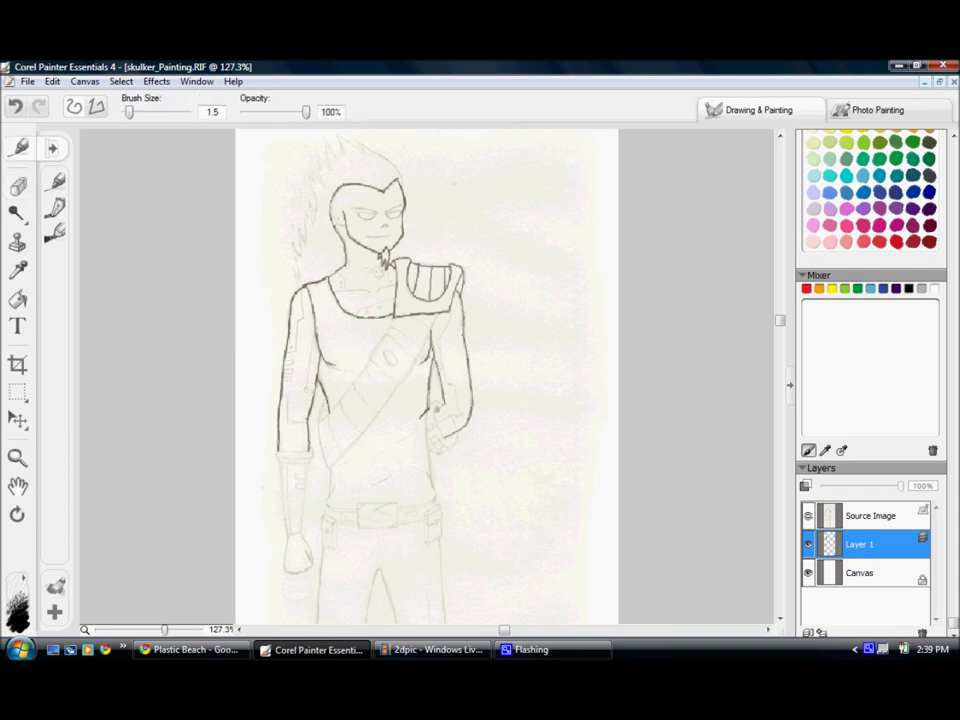
{"action": "left_click_drag", "start_coordinate": [427, 413], "coordinate": [432, 475]}
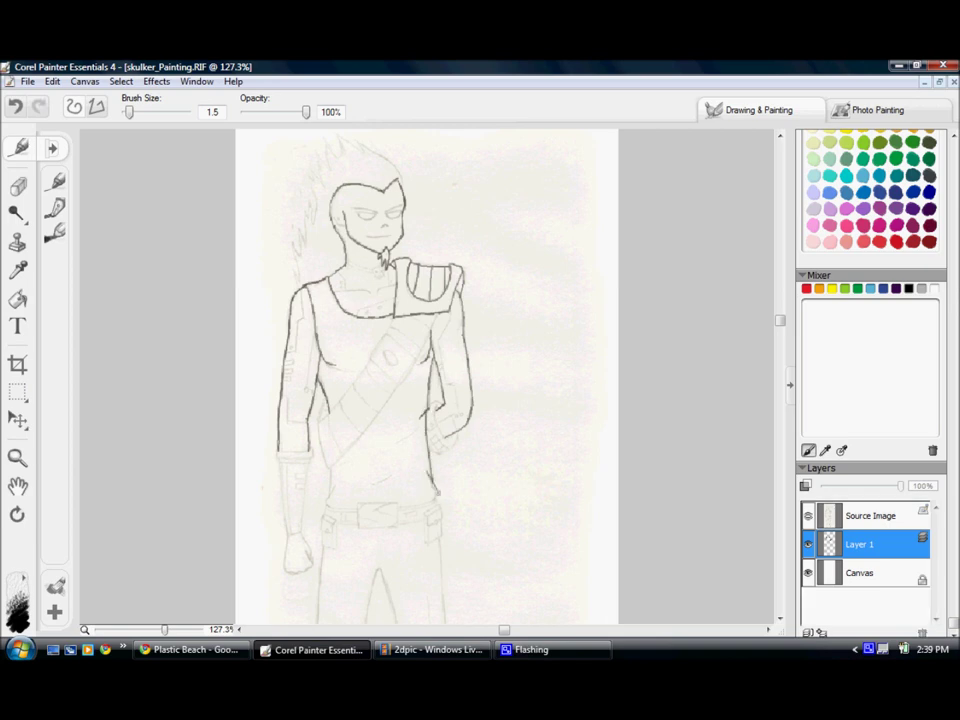
{"action": "left_click_drag", "start_coordinate": [436, 409], "coordinate": [449, 454]}
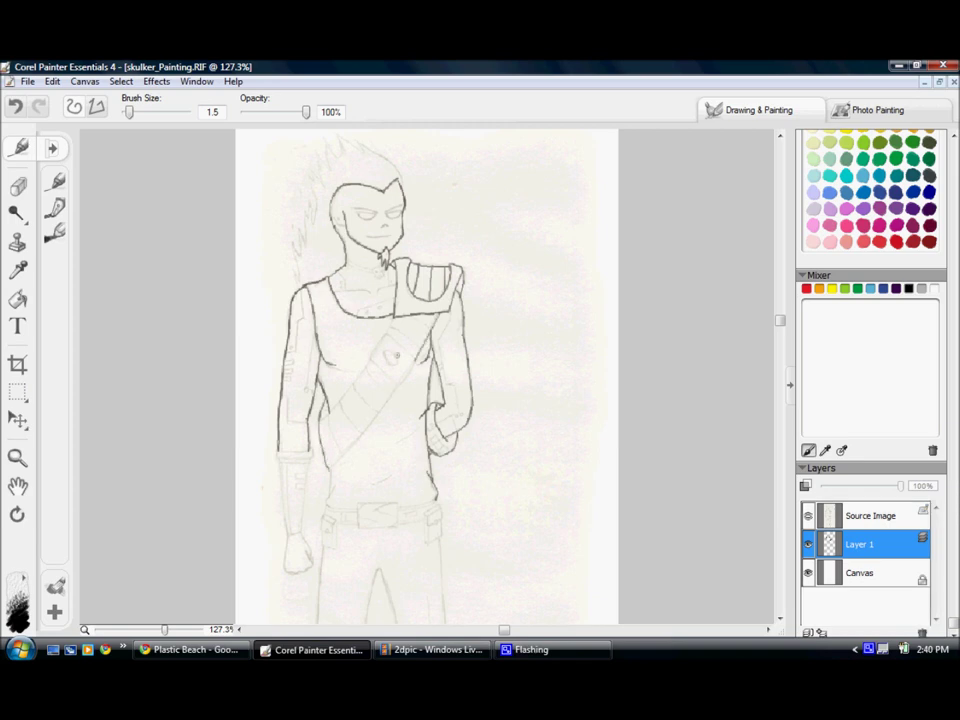
Step: Ink the diagonal chest strap's edges and the square panel across it, cleaning up overlapping lines
{"action": "key", "text": "ctrl+z"}
{"action": "key", "text": "ctrl+y"}
{"action": "key", "text": "e"}
{"action": "left_click", "coordinate": [54, 180]}
{"action": "mouse_move", "coordinate": [370, 358]}
{"action": "left_mouse_down"}
{"action": "mouse_move", "coordinate": [386, 335]}
{"action": "mouse_move", "coordinate": [390, 378]}
{"action": "left_mouse_up"}
{"action": "mouse_move", "coordinate": [394, 316]}
{"action": "left_mouse_down"}
{"action": "mouse_move", "coordinate": [336, 405]}
{"action": "mouse_move", "coordinate": [362, 373]}
{"action": "mouse_move", "coordinate": [379, 400]}
{"action": "left_mouse_up"}
{"action": "left_click", "coordinate": [18, 190]}
{"action": "left_click", "coordinate": [18, 148]}
{"action": "key", "text": "ctrl+z"}
{"action": "key", "text": "v"}
{"action": "key", "text": "ctrl+y"}
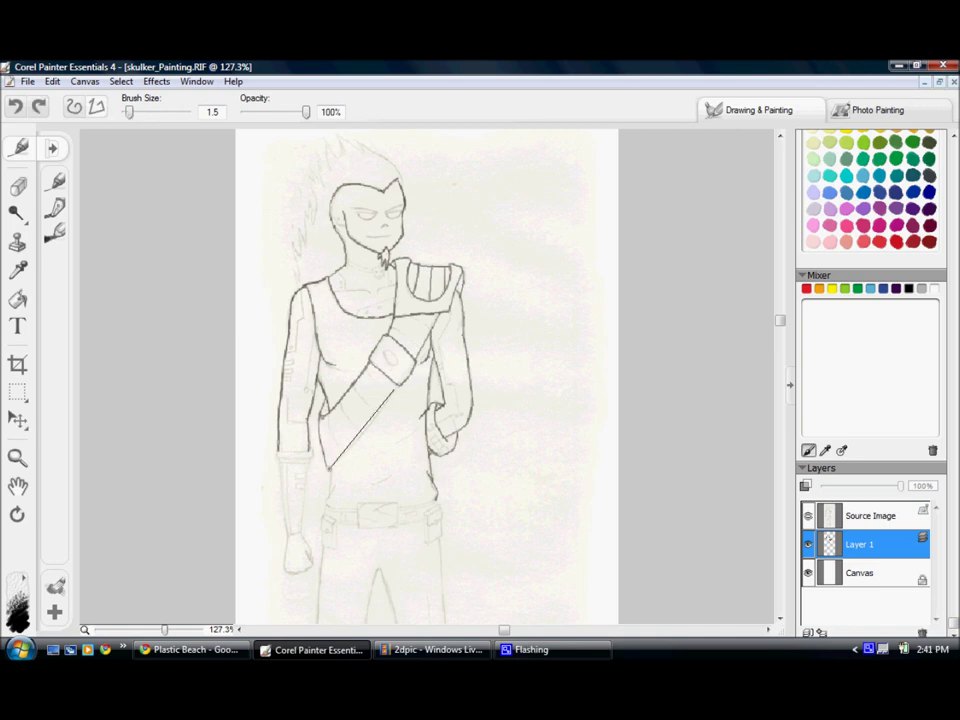
Step: Rework the chest strap's lower edge as a heavier freehand line from the square panel to the waist
{"action": "left_click", "coordinate": [18, 188]}
{"action": "left_click_drag", "start_coordinate": [334, 465], "coordinate": [397, 382]}
{"action": "key", "text": "ctrl+z"}
{"action": "left_click", "coordinate": [76, 105]}
{"action": "left_click_drag", "start_coordinate": [331, 470], "coordinate": [393, 397]}
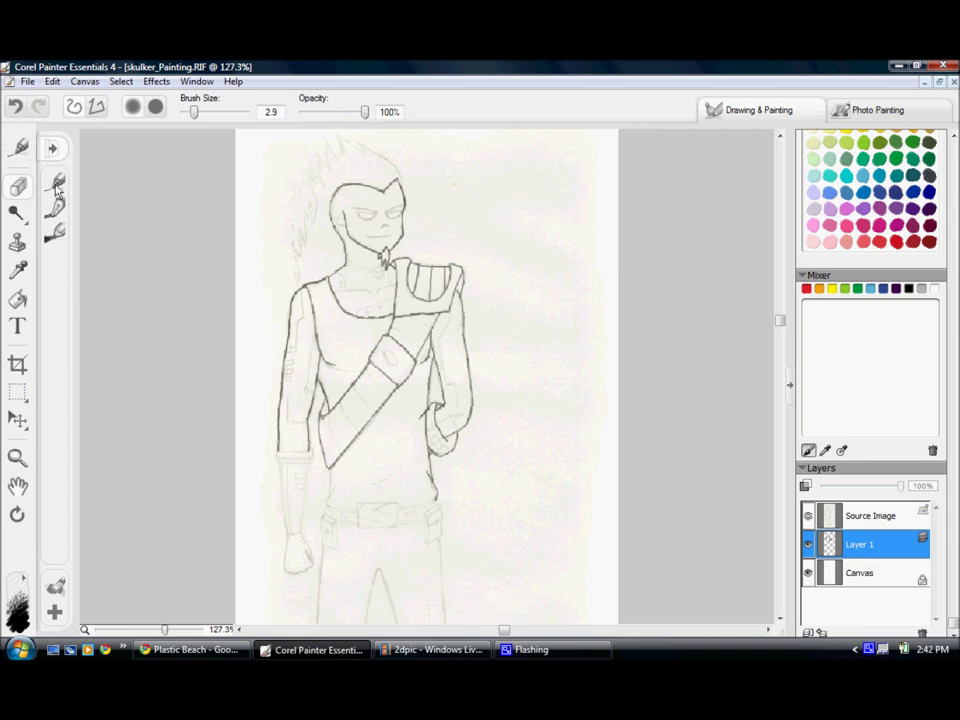
{"action": "key", "text": "b"}
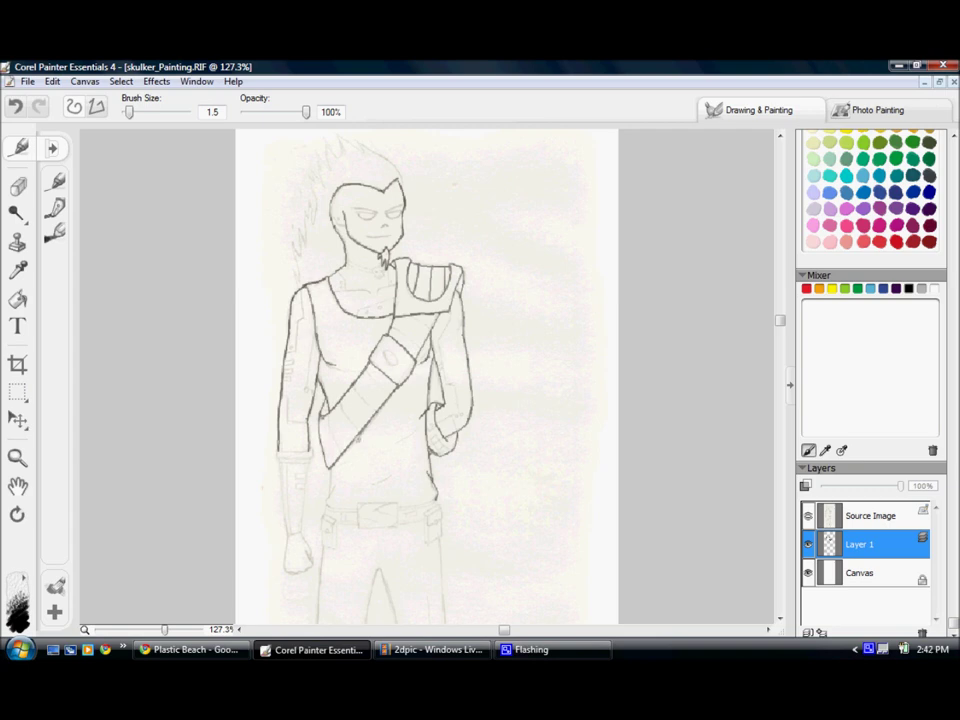
Step: Ink the lower shirt edges and the fabric folds across the stomach
{"action": "scroll", "coordinate": [556, 431], "scroll_direction": "down", "scroll_amount": 3}
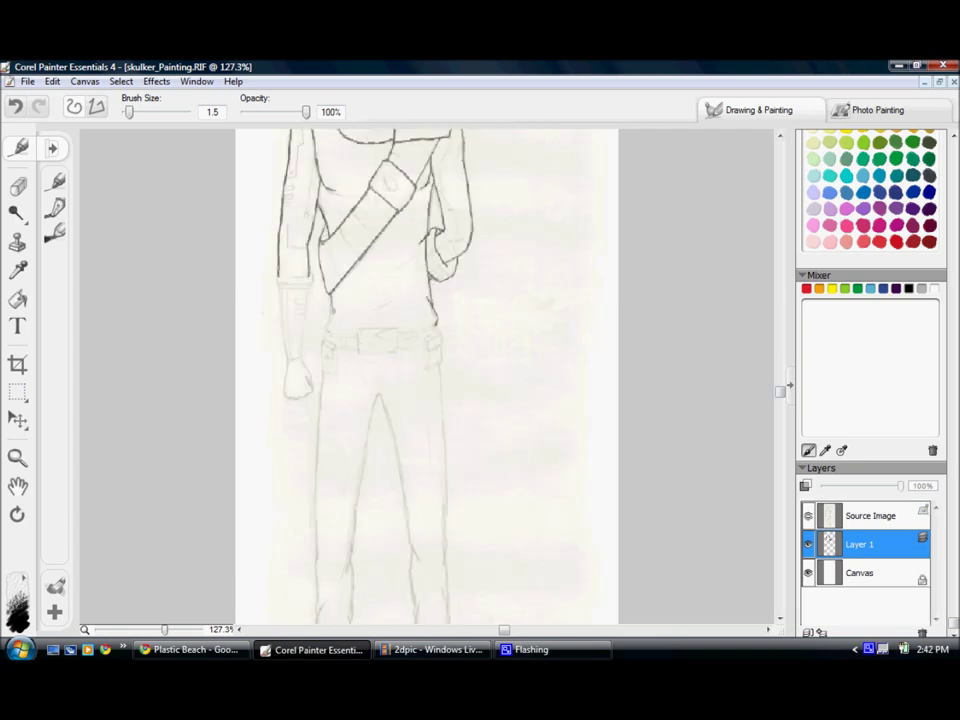
{"action": "mouse_move", "coordinate": [390, 299]}
{"action": "left_mouse_down"}
{"action": "mouse_move", "coordinate": [374, 309]}
{"action": "mouse_move", "coordinate": [390, 299]}
{"action": "left_mouse_up"}
{"action": "left_click_drag", "start_coordinate": [420, 250], "coordinate": [394, 267]}
Step: Ink the rectangular belt buckle below the shirt hem, undoing misplaced strokes
{"action": "mouse_move", "coordinate": [358, 331]}
{"action": "left_mouse_down"}
{"action": "mouse_move", "coordinate": [358, 354]}
{"action": "mouse_move", "coordinate": [396, 355]}
{"action": "left_mouse_up"}
{"action": "key", "text": "ctrl+z"}
{"action": "mouse_move", "coordinate": [358, 329]}
{"action": "left_mouse_down"}
{"action": "mouse_move", "coordinate": [396, 329]}
{"action": "mouse_move", "coordinate": [398, 355]}
{"action": "mouse_move", "coordinate": [398, 329]}
{"action": "mouse_move", "coordinate": [432, 330]}
{"action": "mouse_move", "coordinate": [409, 331]}
{"action": "left_mouse_up"}
{"action": "key", "text": "ctrl+z"}
{"action": "key", "text": "ctrl+z"}
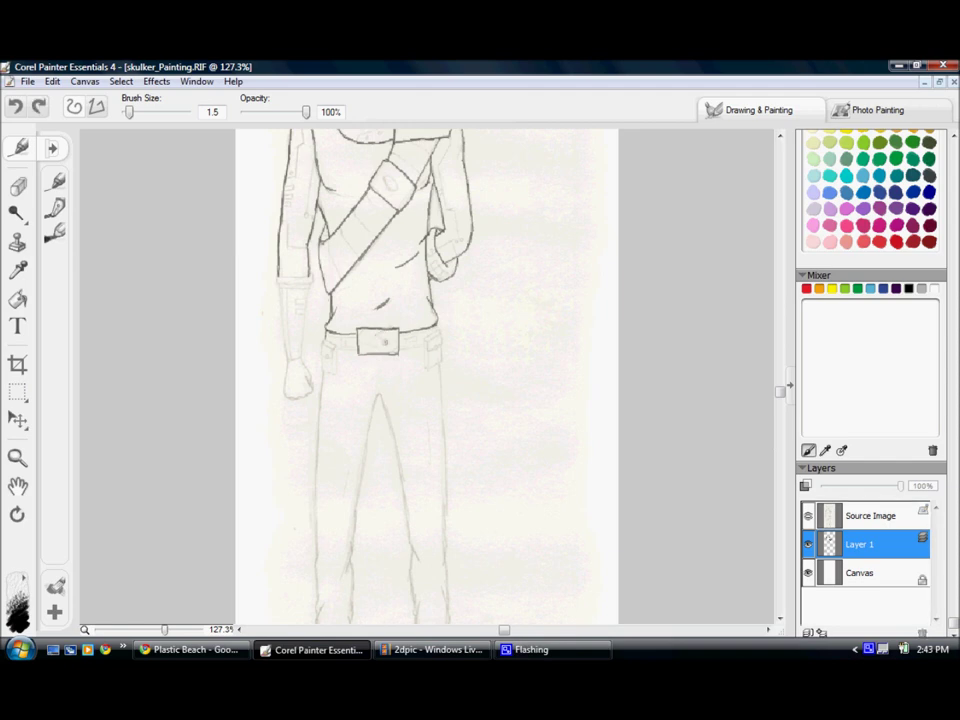
Step: Draw the angular S emblem inside the belt buckle and clean it up with the eraser at size 2.6
{"action": "mouse_move", "coordinate": [390, 330]}
{"action": "left_mouse_down"}
{"action": "mouse_move", "coordinate": [376, 340]}
{"action": "mouse_move", "coordinate": [398, 346]}
{"action": "left_mouse_up"}
{"action": "left_click_drag", "start_coordinate": [398, 354], "coordinate": [387, 348]}
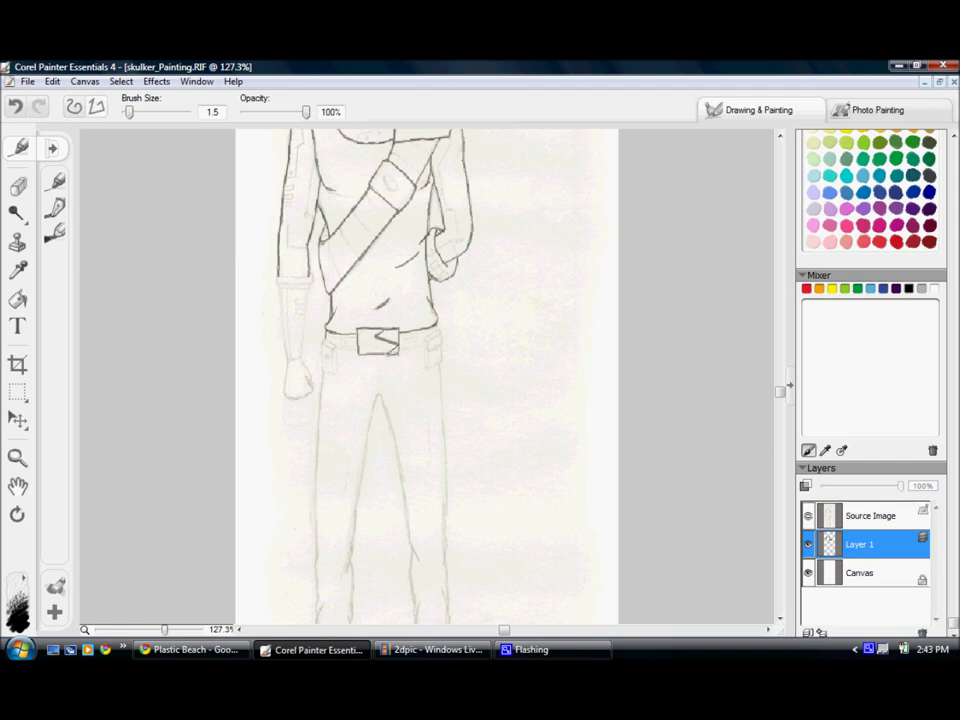
{"action": "left_click", "coordinate": [18, 187]}
{"action": "left_click_drag", "start_coordinate": [194, 112], "coordinate": [192, 112]}
{"action": "left_click", "coordinate": [76, 107]}
{"action": "left_click_drag", "start_coordinate": [370, 341], "coordinate": [390, 343]}
{"action": "key", "text": "ctrl+z"}
{"action": "key", "text": "b"}
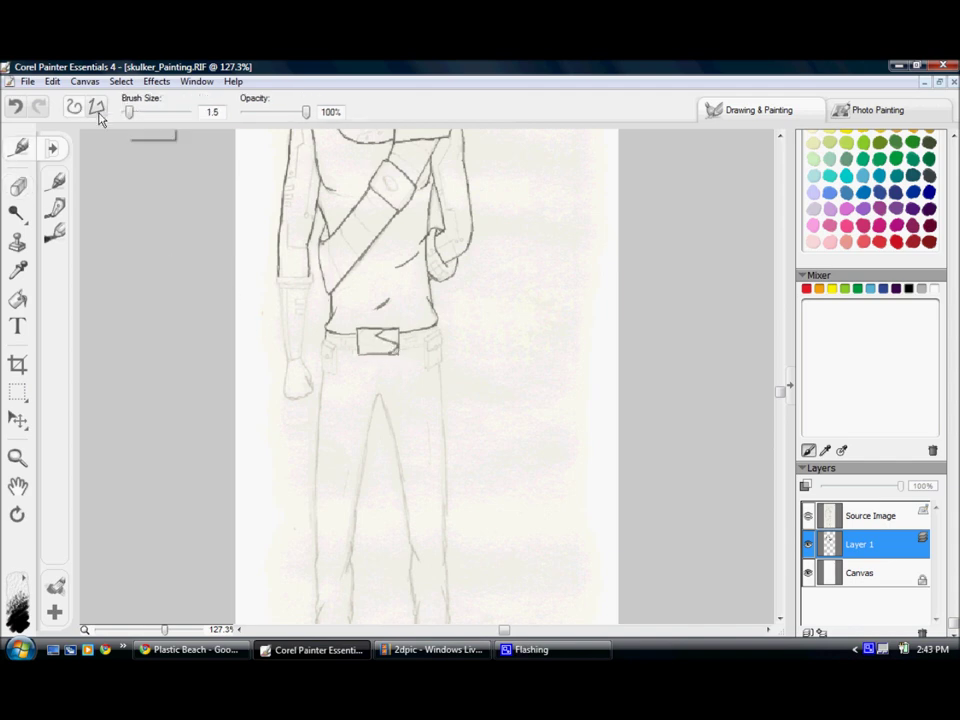
{"action": "key", "text": "ctrl+z"}
{"action": "key", "text": "n"}
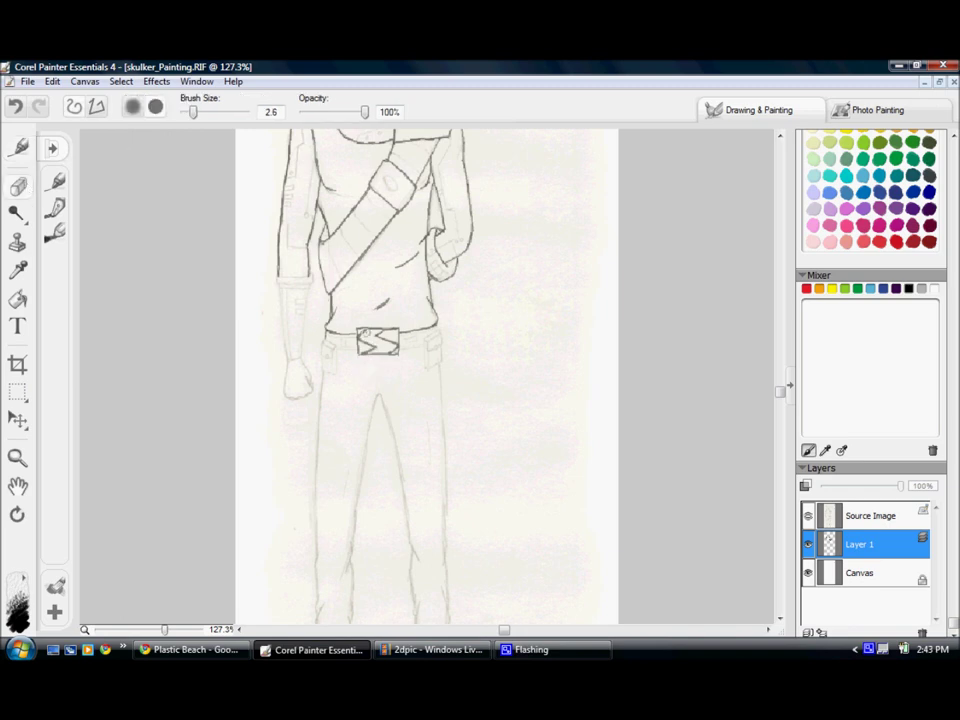
{"action": "key", "text": "b"}
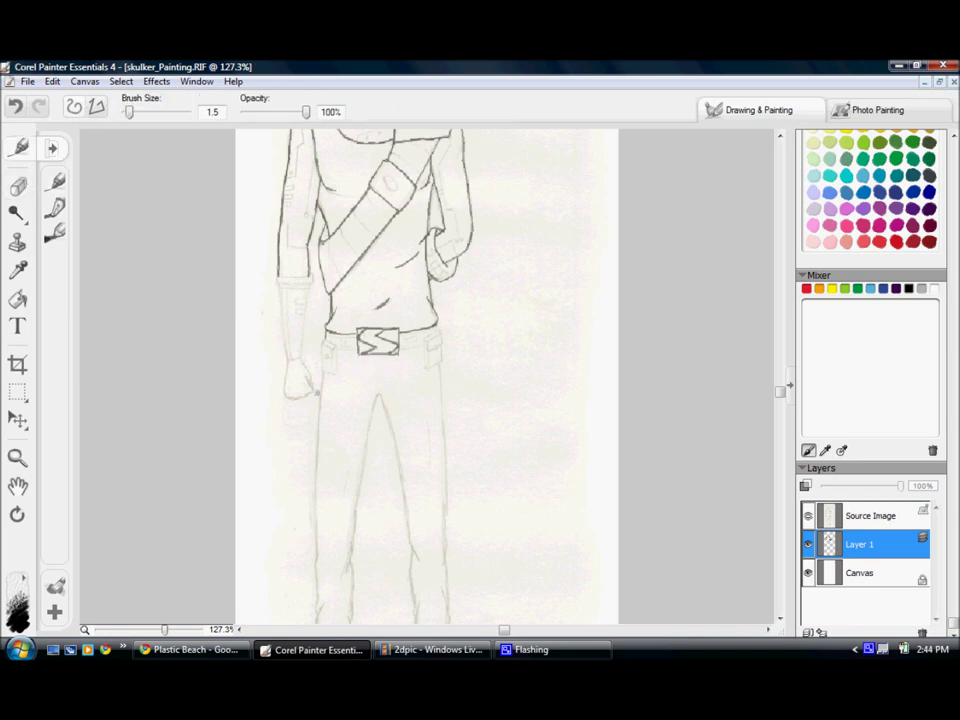
Step: Ink the belt pouch below the bent arm, including its flap and clasp, and erase the stray edges
{"action": "mouse_move", "coordinate": [426, 340]}
{"action": "left_mouse_down"}
{"action": "mouse_move", "coordinate": [425, 362]}
{"action": "mouse_move", "coordinate": [441, 337]}
{"action": "mouse_move", "coordinate": [427, 338]}
{"action": "left_mouse_up"}
{"action": "key", "text": "ctrl+z"}
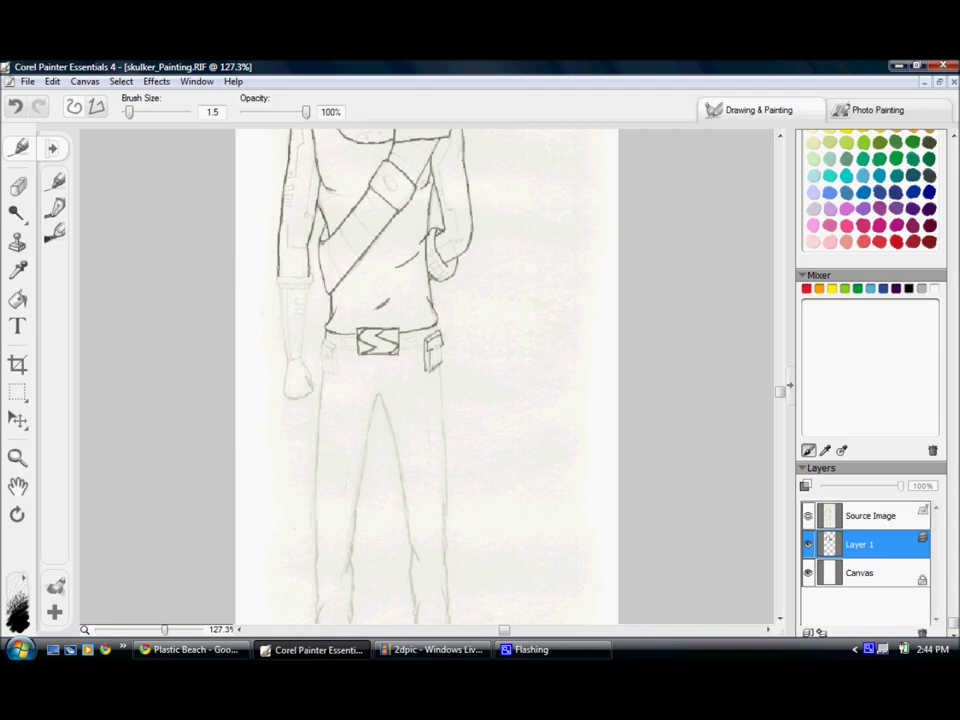
{"action": "key", "text": "ctrl+z"}
{"action": "mouse_move", "coordinate": [433, 352]}
{"action": "left_mouse_down"}
{"action": "mouse_move", "coordinate": [440, 347]}
{"action": "mouse_move", "coordinate": [442, 362]}
{"action": "left_mouse_up"}
{"action": "left_click", "coordinate": [18, 187]}
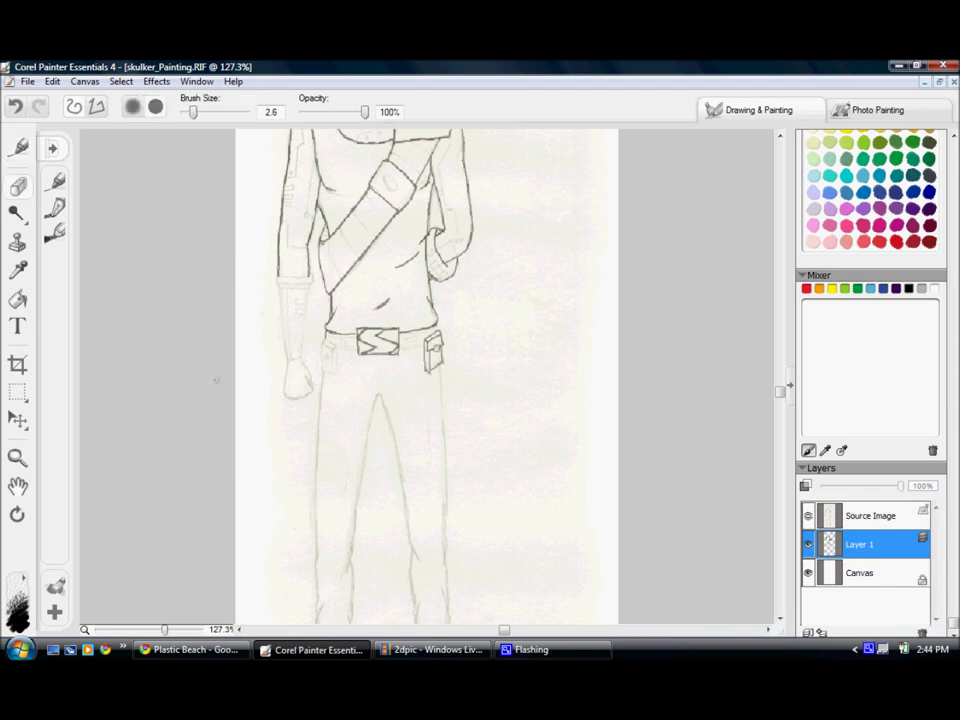
{"action": "key", "text": "b"}
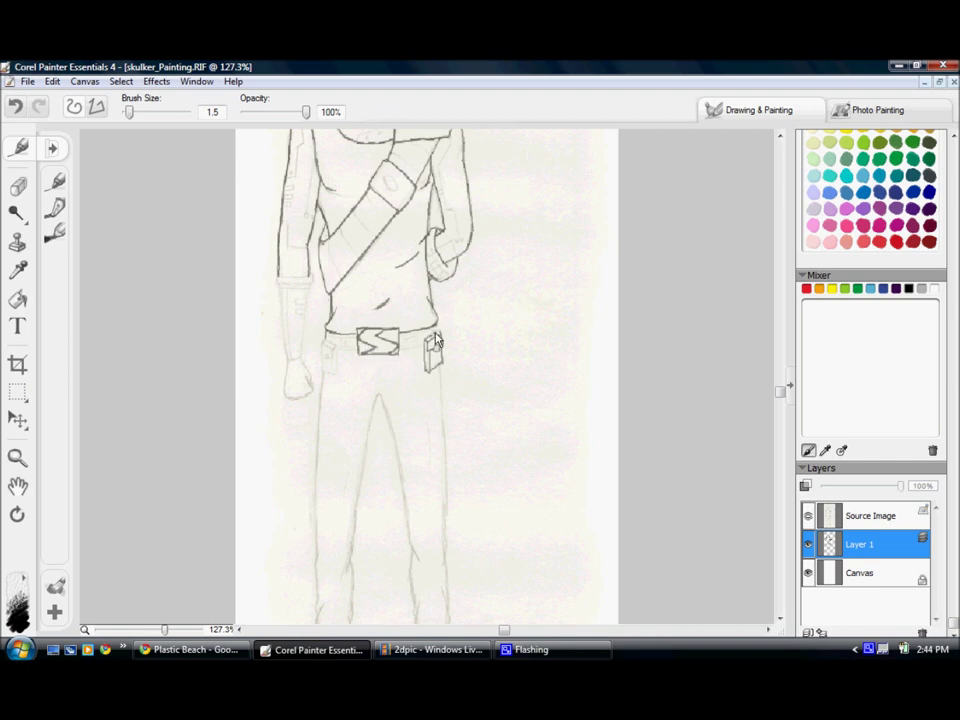
{"action": "left_click_drag", "start_coordinate": [432, 334], "coordinate": [441, 331]}
{"action": "key", "text": "n"}
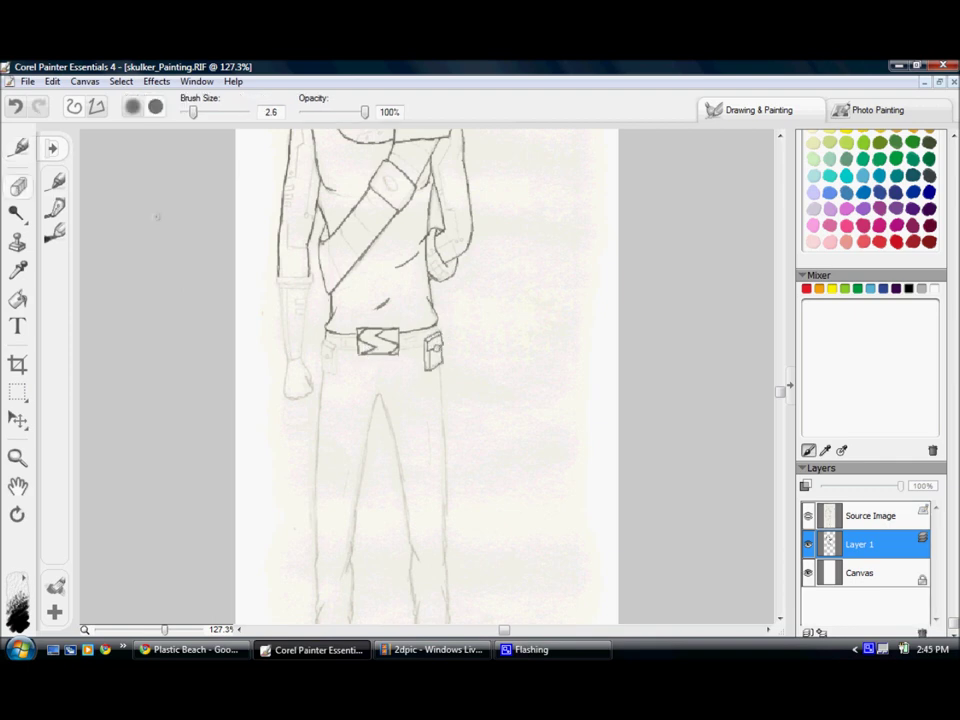
Step: Duplicate the finished belt pouch, flip the canvas horizontally, and place the copy over the sketched pouch on the opposite hip
{"action": "key", "text": "r"}
{"action": "left_click_drag", "start_coordinate": [422, 326], "coordinate": [459, 369]}
{"action": "right_click", "coordinate": [440, 356]}
{"action": "left_click", "coordinate": [482, 396]}
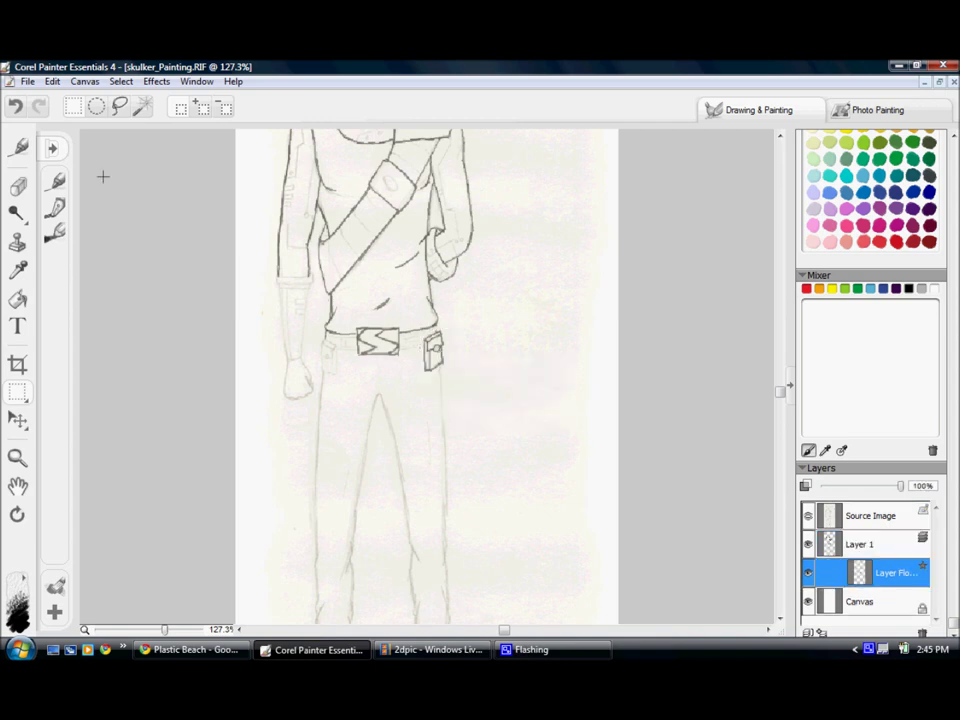
{"action": "left_click", "coordinate": [85, 82]}
{"action": "left_click", "coordinate": [141, 210]}
{"action": "left_click", "coordinate": [18, 420]}
{"action": "left_click_drag", "start_coordinate": [437, 358], "coordinate": [529, 368]}
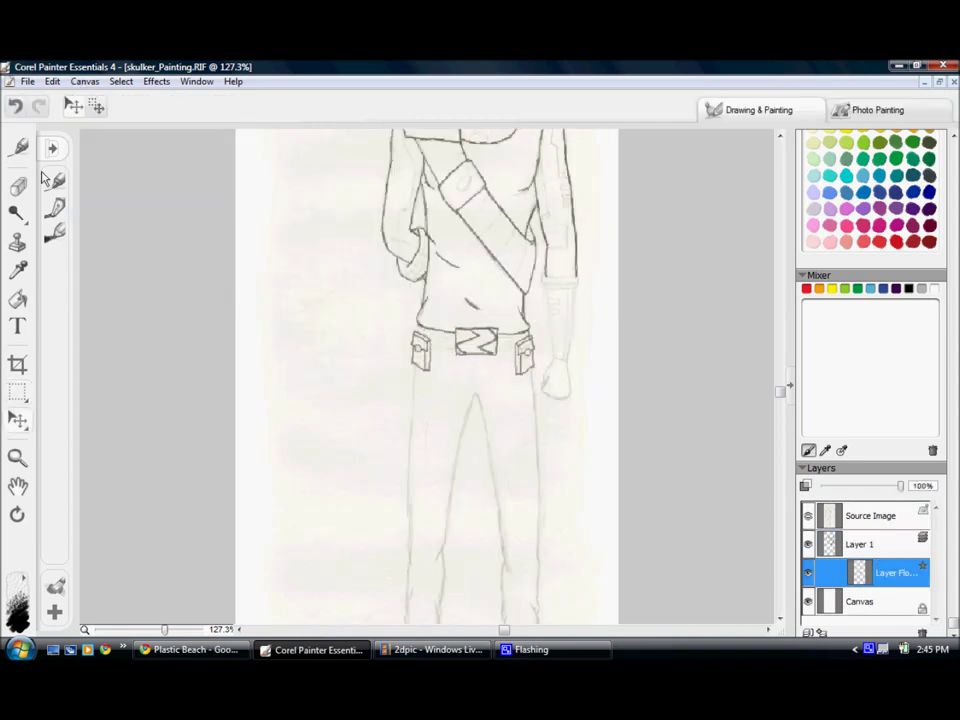
Step: Return to the brush on Layer 1 and flip the canvas horizontally back to its original orientation
{"action": "left_click", "coordinate": [18, 148]}
{"action": "left_click", "coordinate": [82, 84]}
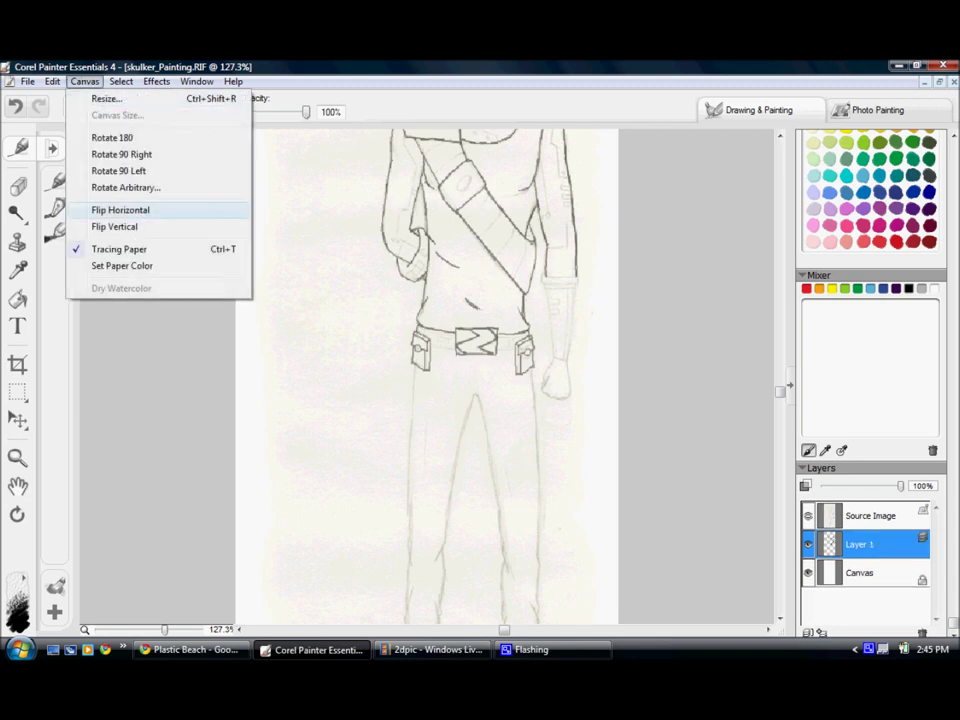
{"action": "left_click", "coordinate": [120, 210]}
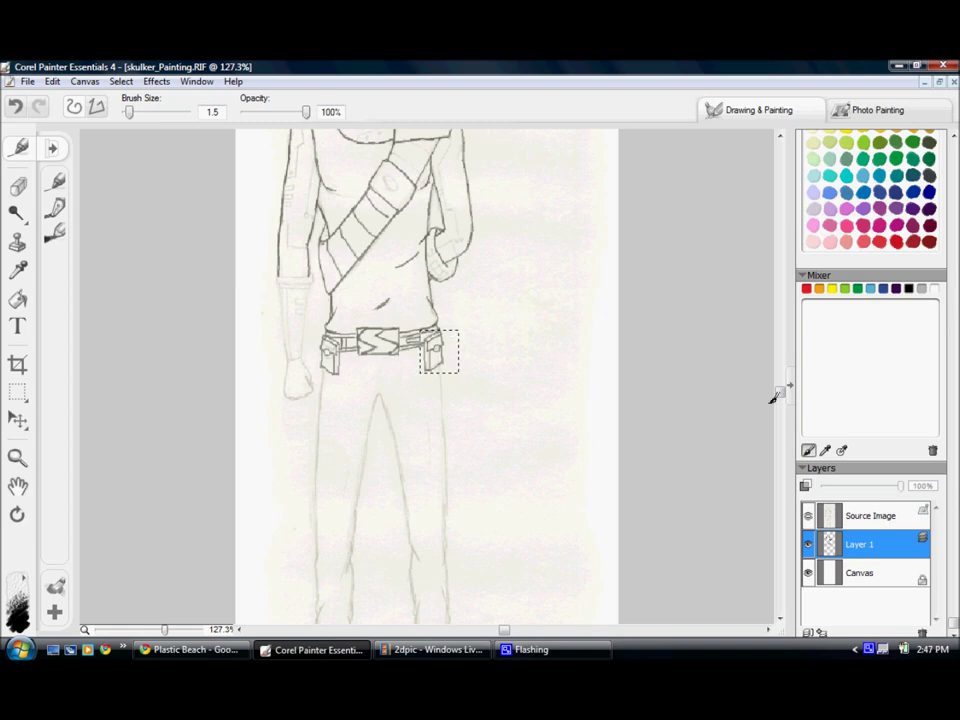
Step: Finish the chest strap's oval and upper bands, and ink the cuff, forearm and fist of the straight arm
{"action": "left_click_drag", "start_coordinate": [778, 393], "coordinate": [778, 358]}
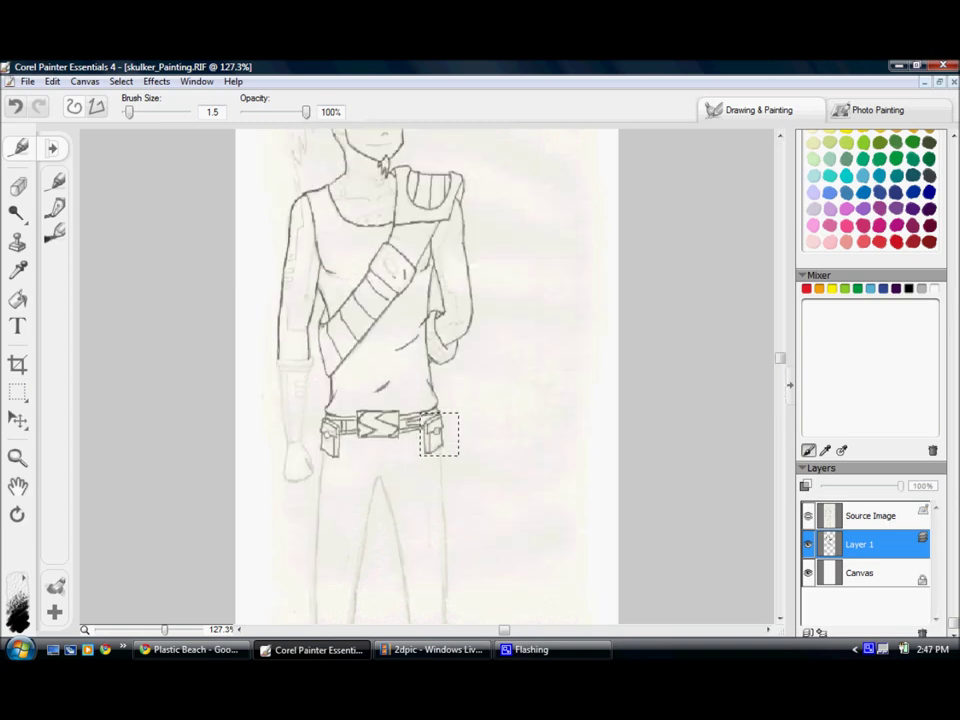
{"action": "key", "text": "ctrl+z"}
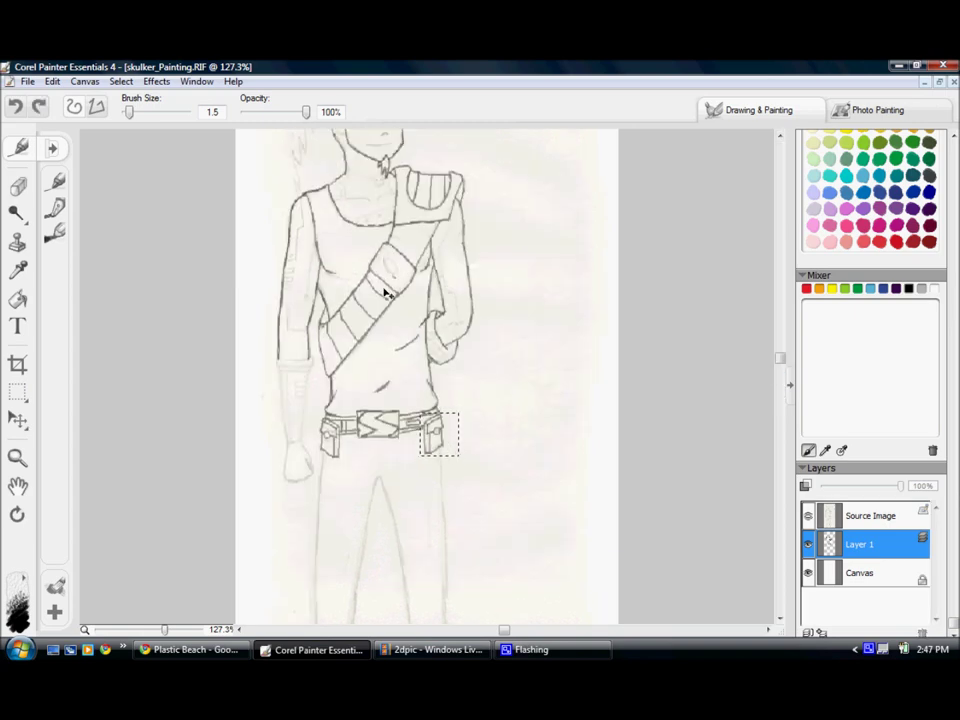
{"action": "left_click", "coordinate": [19, 187]}
{"action": "left_click_drag", "start_coordinate": [394, 274], "coordinate": [387, 260]}
{"action": "left_click", "coordinate": [19, 148]}
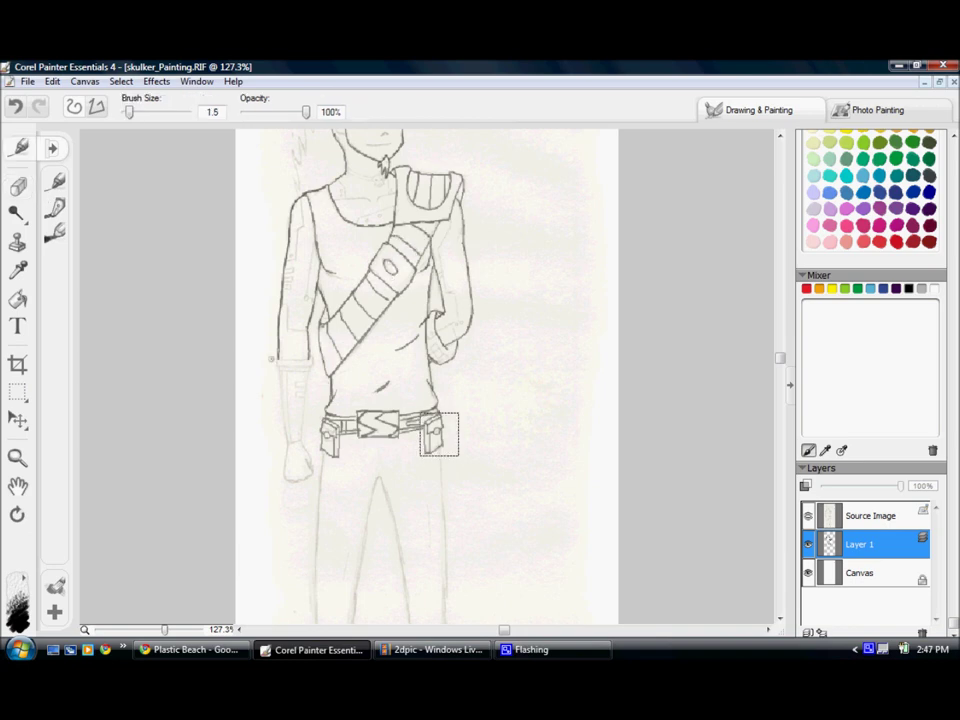
{"action": "left_click_drag", "start_coordinate": [275, 360], "coordinate": [311, 359]}
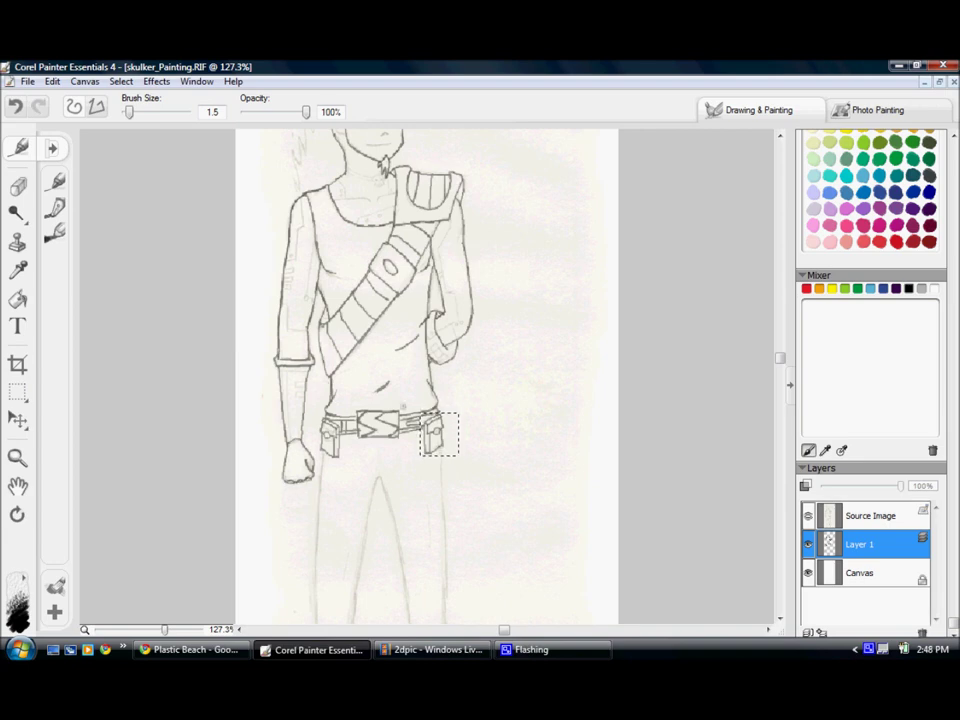
Step: Ink the trouser leg below the straight arm, including its outer and inner edges, knee creases and thigh fold line
{"action": "left_click_drag", "start_coordinate": [782, 357], "coordinate": [782, 460]}
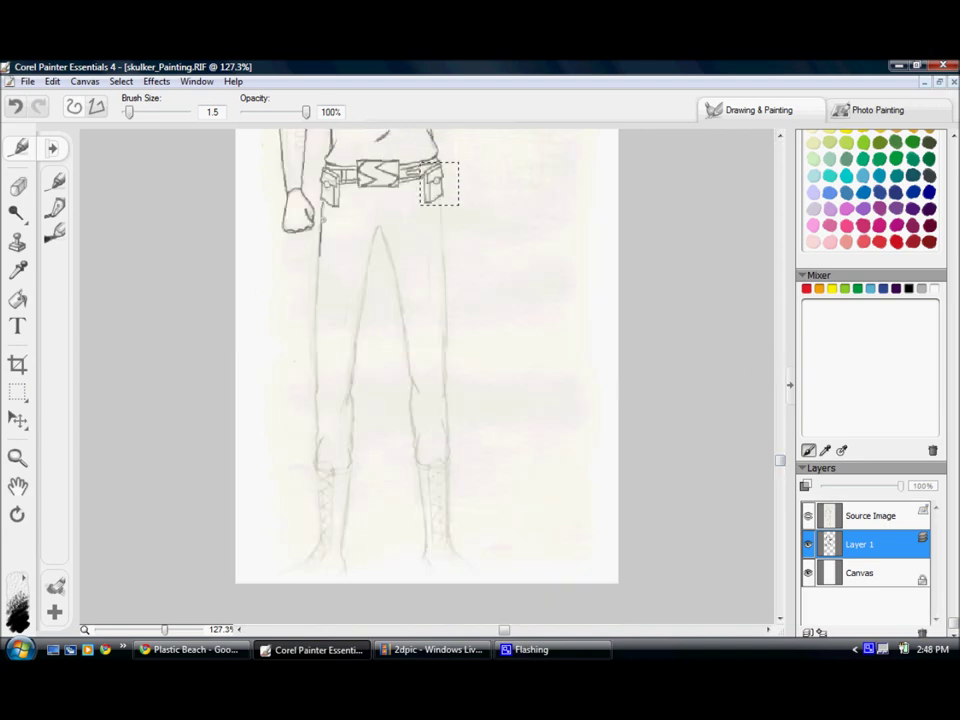
{"action": "left_click_drag", "start_coordinate": [320, 256], "coordinate": [321, 442]}
{"action": "left_click_drag", "start_coordinate": [379, 226], "coordinate": [369, 260]}
{"action": "mouse_move", "coordinate": [346, 403]}
{"action": "left_mouse_down"}
{"action": "mouse_move", "coordinate": [364, 289]}
{"action": "mouse_move", "coordinate": [343, 331]}
{"action": "left_mouse_up"}
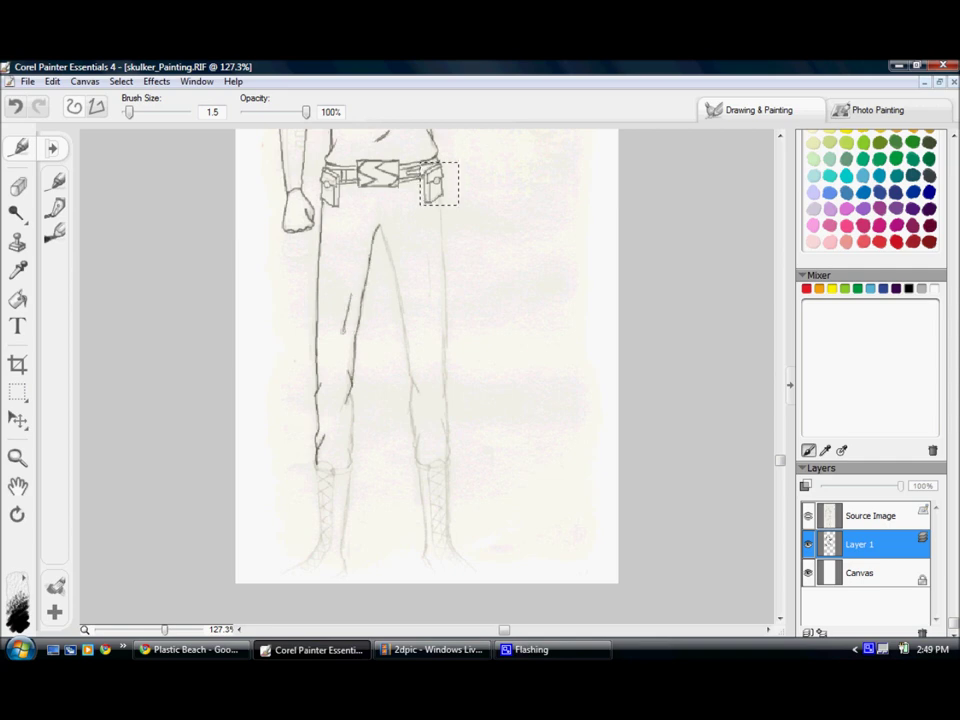
{"action": "left_click_drag", "start_coordinate": [351, 387], "coordinate": [350, 456]}
Step: Ink the other trouser leg's inner and outer edges, knee creases and thigh fold line
{"action": "mouse_move", "coordinate": [377, 223]}
{"action": "left_mouse_down"}
{"action": "mouse_move", "coordinate": [418, 392]}
{"action": "mouse_move", "coordinate": [415, 446]}
{"action": "left_mouse_up"}
{"action": "key", "text": "ctrl+z"}
{"action": "left_click_drag", "start_coordinate": [310, 283], "coordinate": [313, 346]}
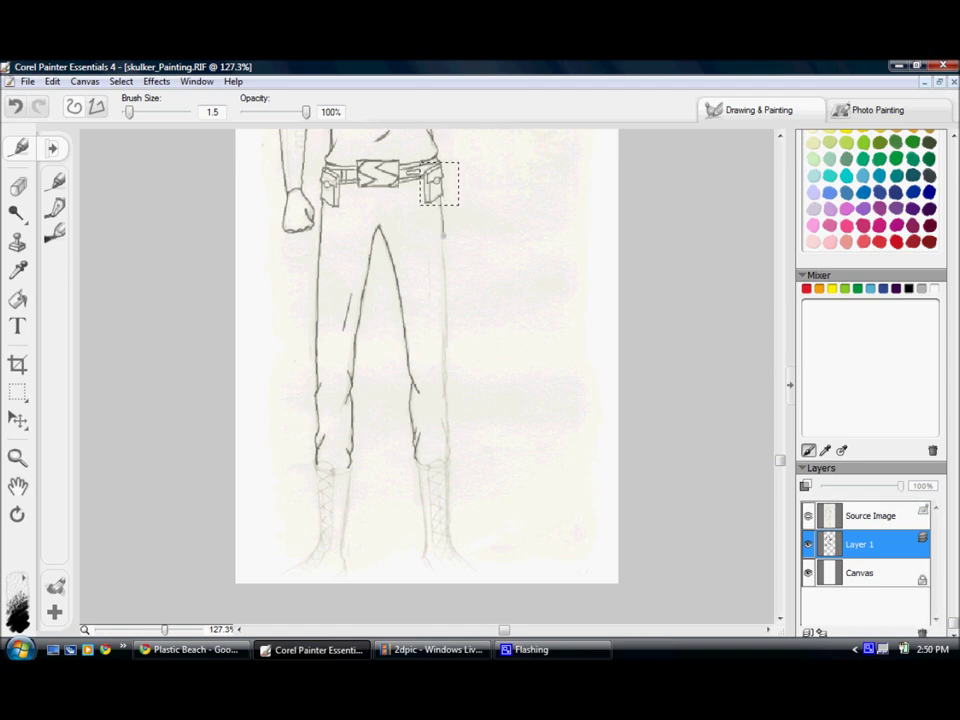
{"action": "left_click_drag", "start_coordinate": [440, 229], "coordinate": [443, 264]}
{"action": "key", "text": "ctrl+z"}
{"action": "left_click_drag", "start_coordinate": [448, 464], "coordinate": [441, 423]}
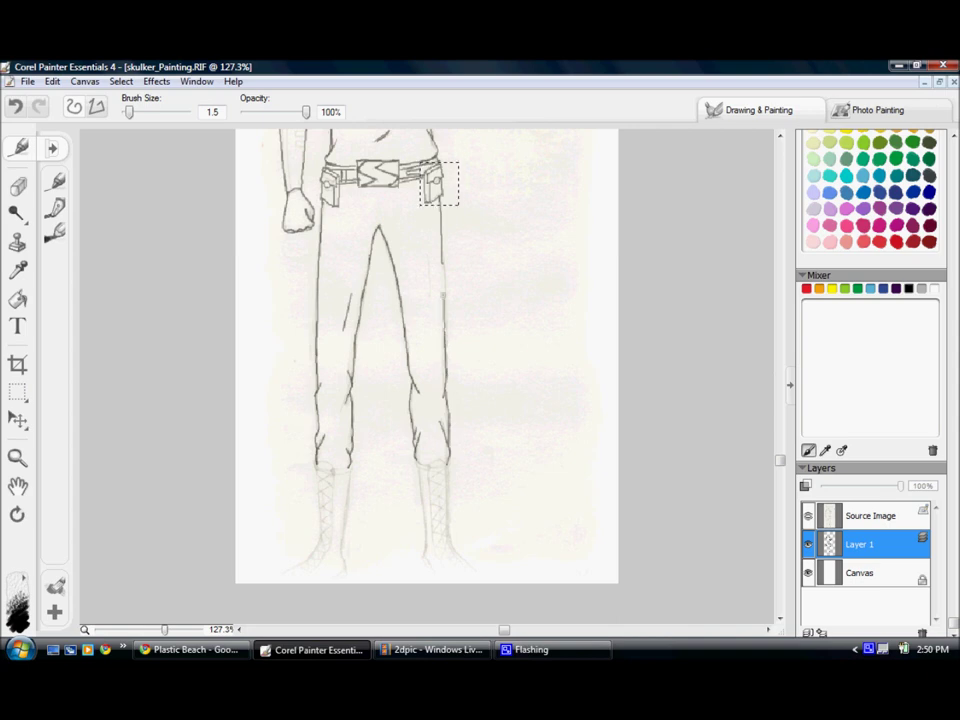
{"action": "left_click_drag", "start_coordinate": [428, 251], "coordinate": [432, 291]}
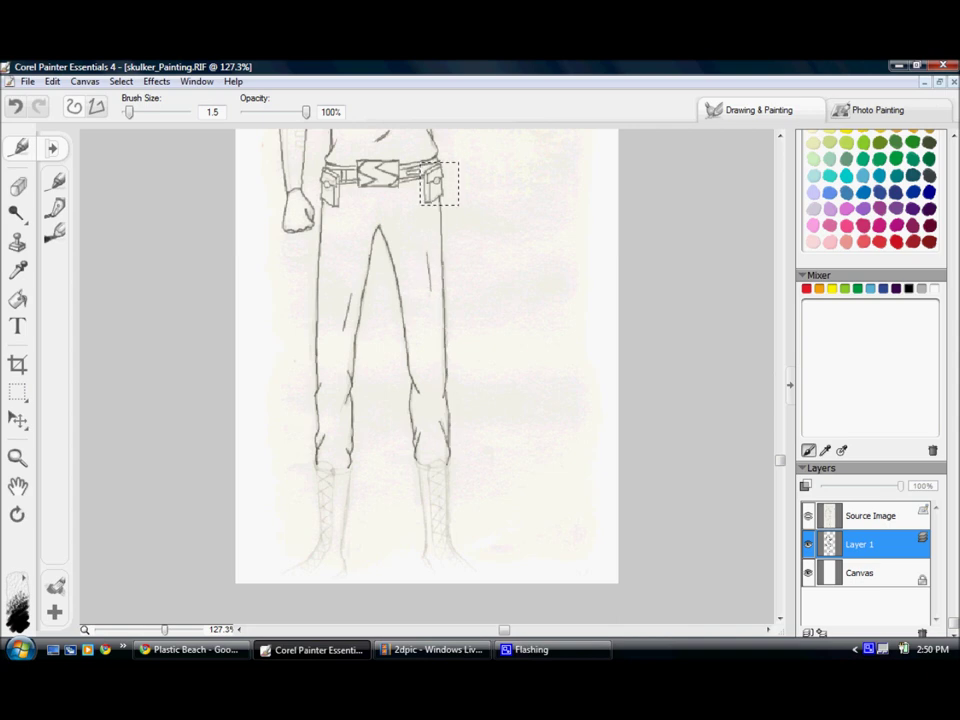
Step: Ink the trouser hems, boot cuffs and outlines of both boots, leaving the lacing out
{"action": "left_click_drag", "start_coordinate": [415, 458], "coordinate": [430, 466]}
{"action": "left_click_drag", "start_coordinate": [418, 467], "coordinate": [423, 554]}
{"action": "key", "text": "ctrl+z"}
{"action": "mouse_move", "coordinate": [449, 467]}
{"action": "left_mouse_down"}
{"action": "mouse_move", "coordinate": [456, 548]}
{"action": "mouse_move", "coordinate": [467, 565]}
{"action": "left_mouse_up"}
{"action": "mouse_move", "coordinate": [337, 472]}
{"action": "left_mouse_down"}
{"action": "mouse_move", "coordinate": [352, 473]}
{"action": "mouse_move", "coordinate": [347, 572]}
{"action": "left_mouse_up"}
{"action": "left_click_drag", "start_coordinate": [316, 472], "coordinate": [319, 540]}
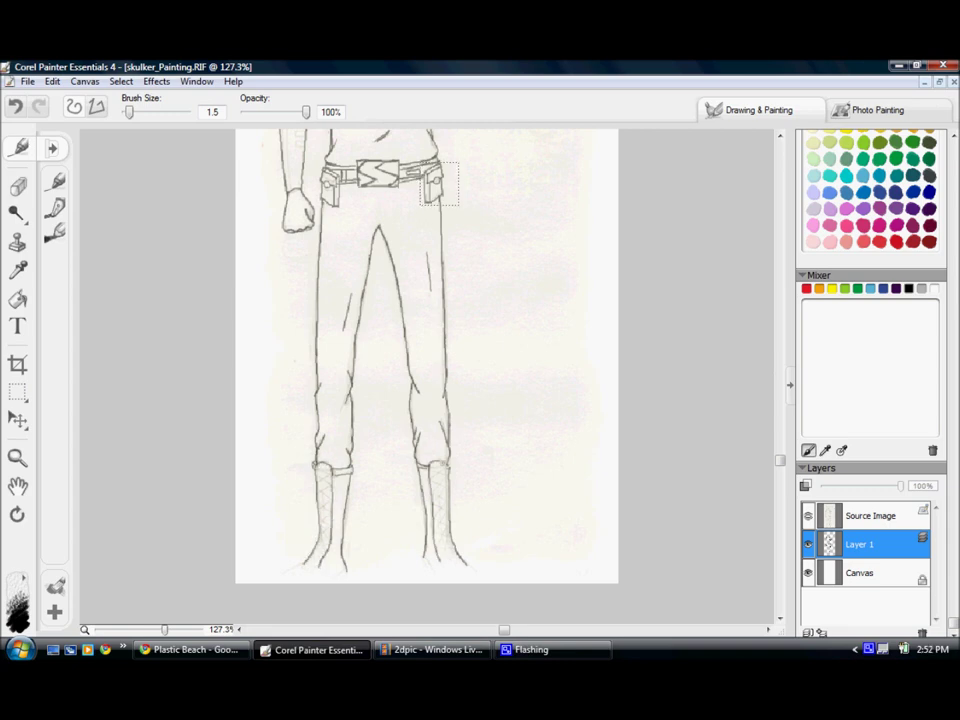
Step: Ink the spiky, flame-like hair outline from the shoulder up over the head
{"action": "left_click_drag", "start_coordinate": [780, 460], "coordinate": [779, 274]}
{"action": "mouse_move", "coordinate": [299, 404]}
{"action": "left_mouse_down"}
{"action": "mouse_move", "coordinate": [299, 349]}
{"action": "mouse_move", "coordinate": [316, 286]}
{"action": "mouse_move", "coordinate": [331, 284]}
{"action": "mouse_move", "coordinate": [316, 262]}
{"action": "mouse_move", "coordinate": [335, 252]}
{"action": "mouse_move", "coordinate": [378, 268]}
{"action": "left_mouse_up"}
{"action": "key", "text": "ctrl+z"}
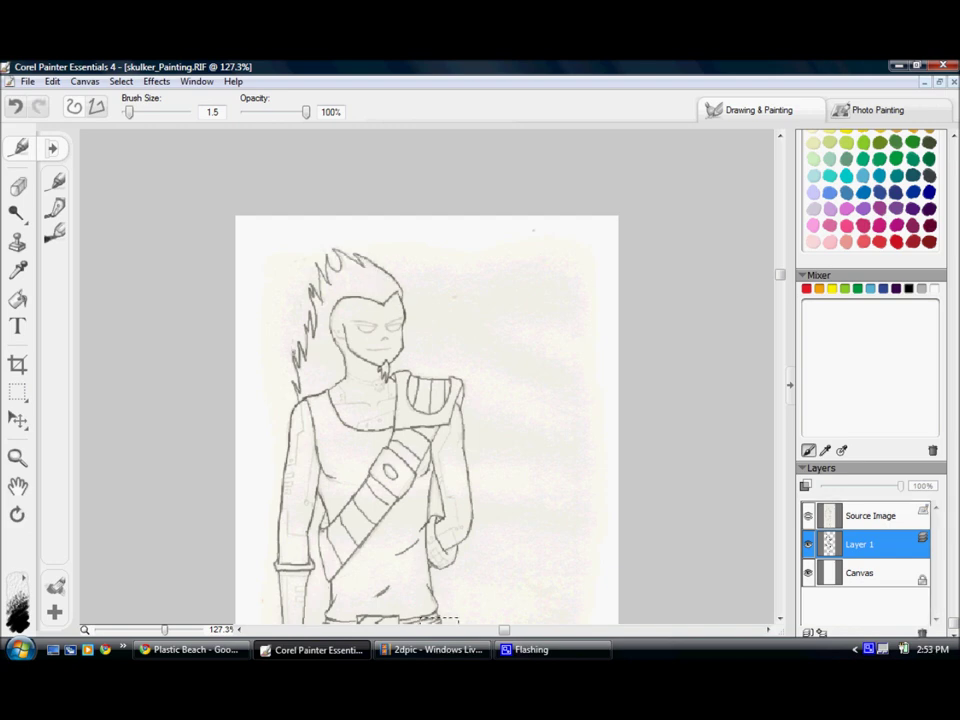
Step: Ink the choker around the neck and the small pendant below the goatee
{"action": "left_click", "coordinate": [166, 631]}
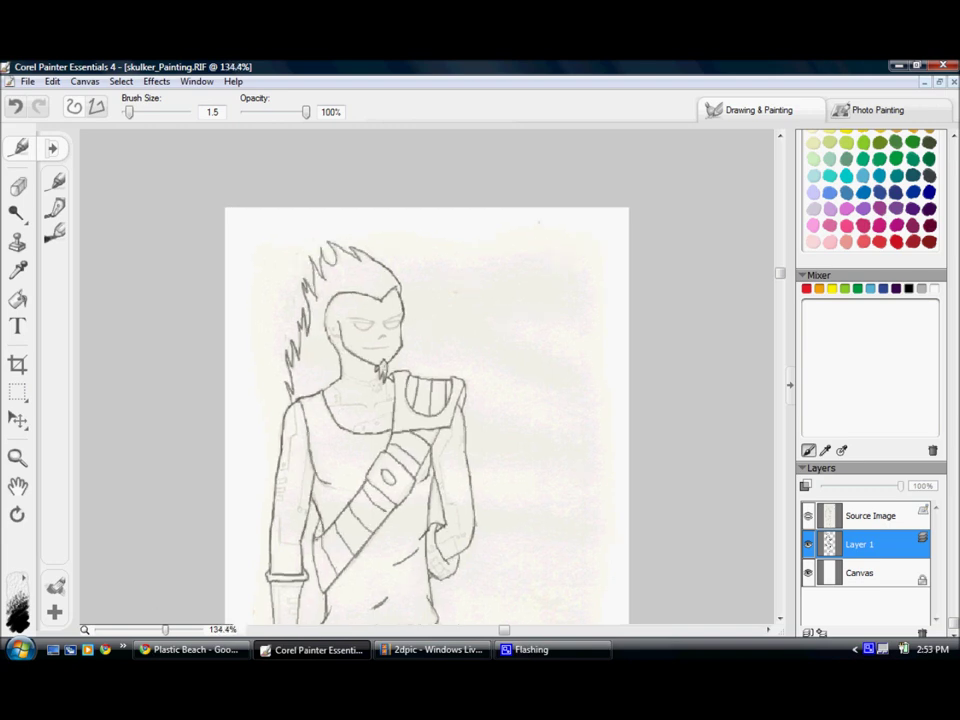
{"action": "left_click_drag", "start_coordinate": [377, 378], "coordinate": [375, 392]}
{"action": "left_click_drag", "start_coordinate": [342, 372], "coordinate": [361, 383]}
{"action": "key", "text": "ctrl+z"}
Step: Reduce the brush size to 1.0 and ink the nose and the eye nearest the face's edge
{"action": "left_click_drag", "start_coordinate": [128, 112], "coordinate": [105, 111]}
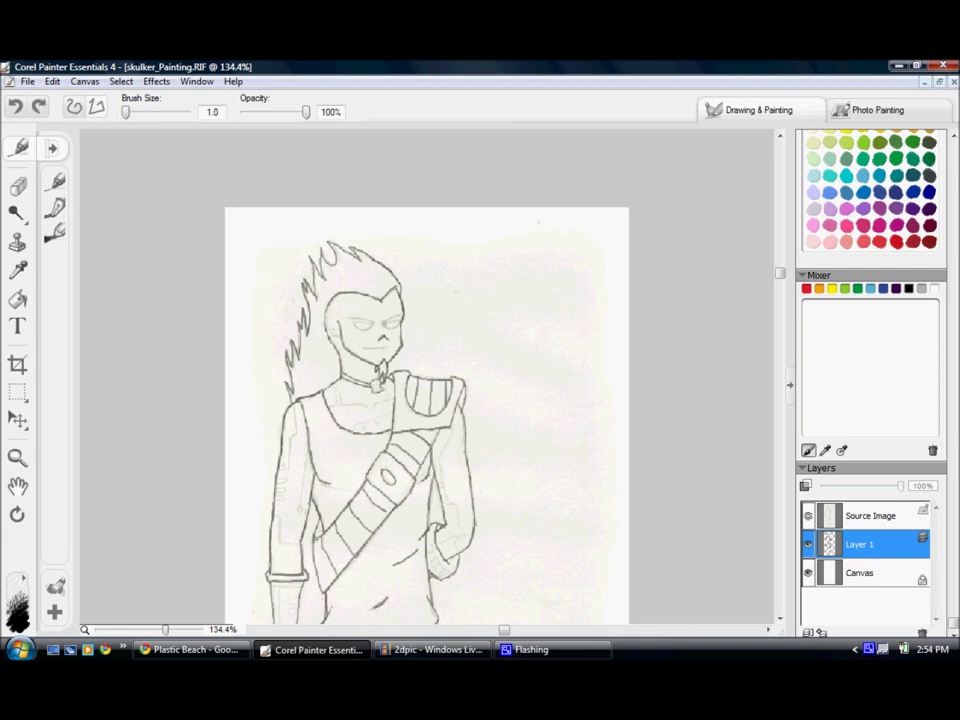
{"action": "left_click_drag", "start_coordinate": [385, 322], "coordinate": [402, 322]}
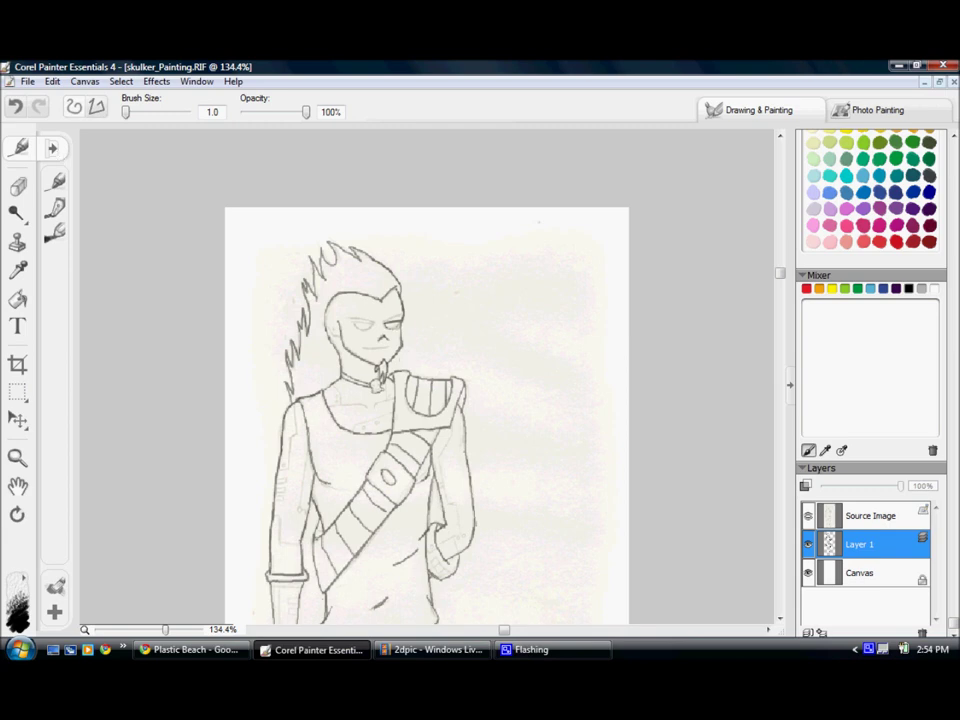
Step: Try to copy the inked eye, flip the canvas horizontally, and place the copy over the other sketched eye
{"action": "left_click", "coordinate": [18, 392]}
{"action": "left_click_drag", "start_coordinate": [379, 317], "coordinate": [400, 334]}
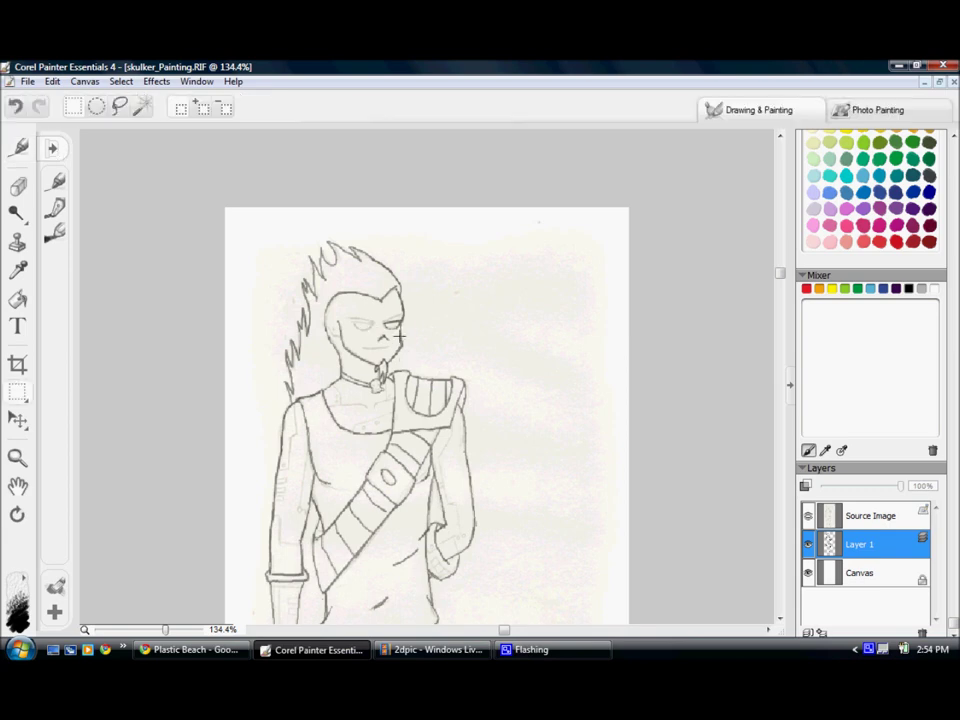
{"action": "left_click", "coordinate": [84, 81]}
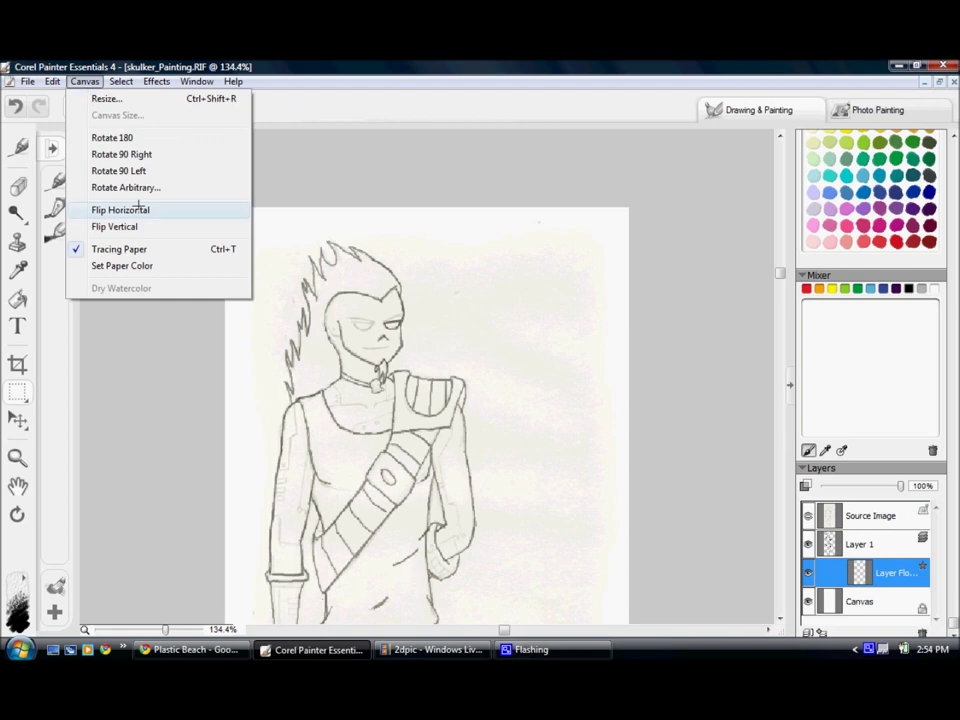
{"action": "left_click", "coordinate": [100, 208]}
{"action": "left_click", "coordinate": [18, 420]}
{"action": "left_click", "coordinate": [916, 570]}
{"action": "left_click_drag", "start_coordinate": [388, 326], "coordinate": [498, 329]}
{"action": "left_click", "coordinate": [17, 188]}
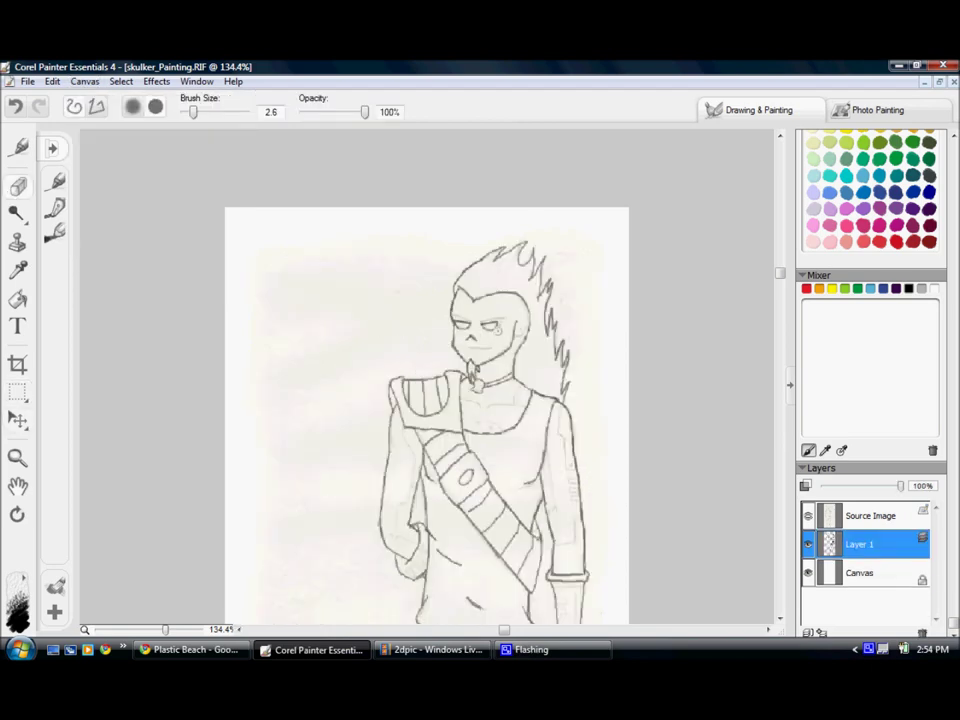
Step: Undo the copied eye's placement and the canvas flip, and discard the floating copy
{"action": "key", "text": "ctrl+z"}
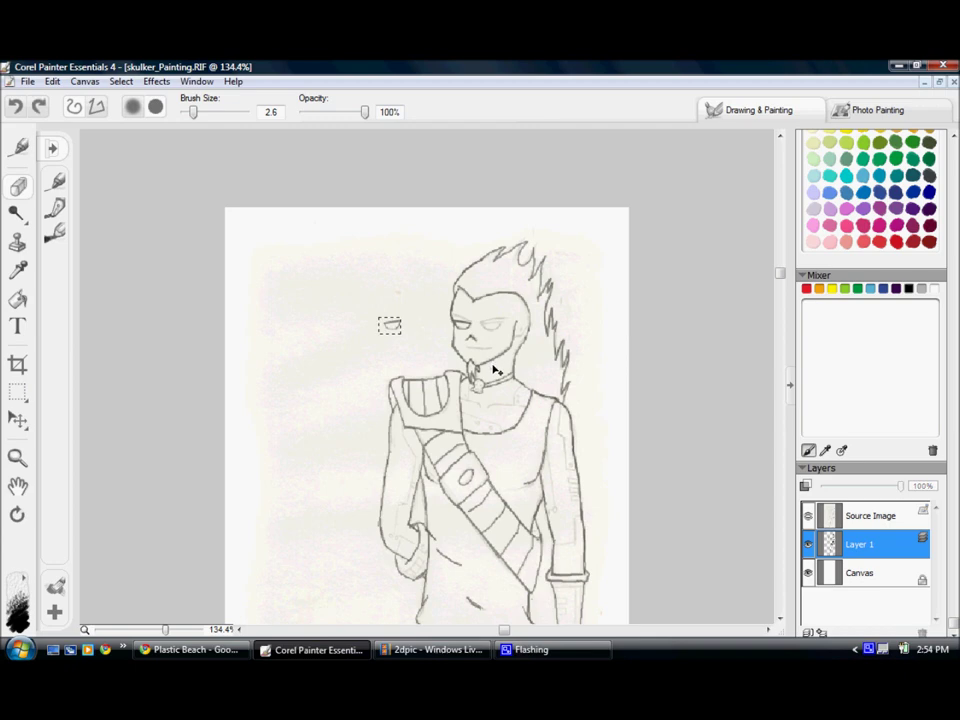
{"action": "key", "text": "ctrl+z"}
{"action": "left_click", "coordinate": [894, 573]}
{"action": "left_click", "coordinate": [922, 632]}
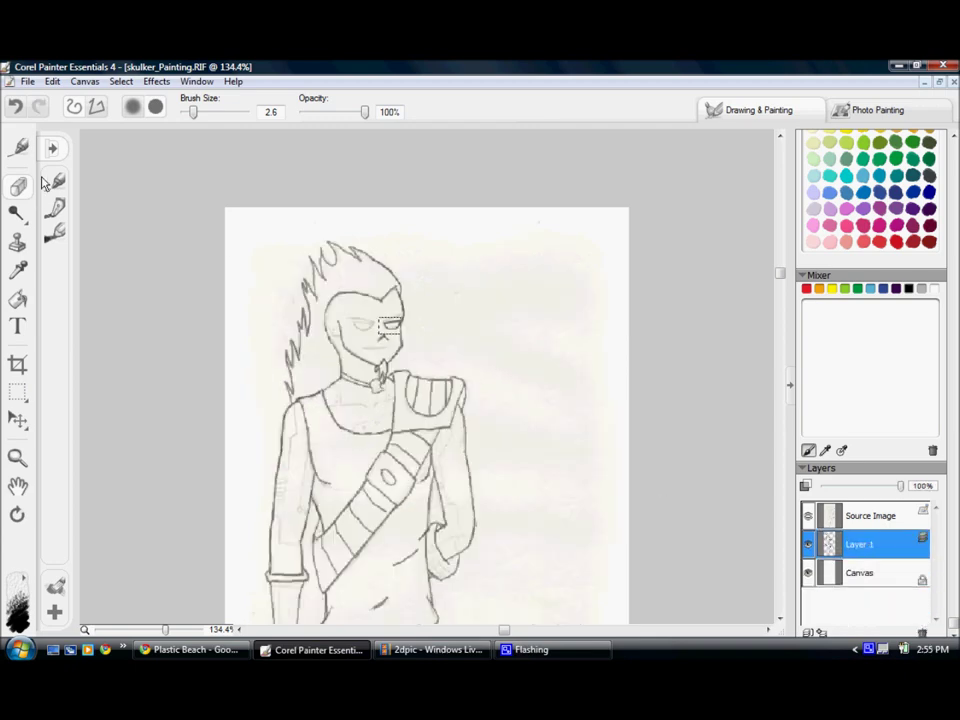
Step: Ink the second eye, the eyebrows and the mouth with freehand brush strokes
{"action": "left_click", "coordinate": [54, 181]}
{"action": "left_click", "coordinate": [75, 107]}
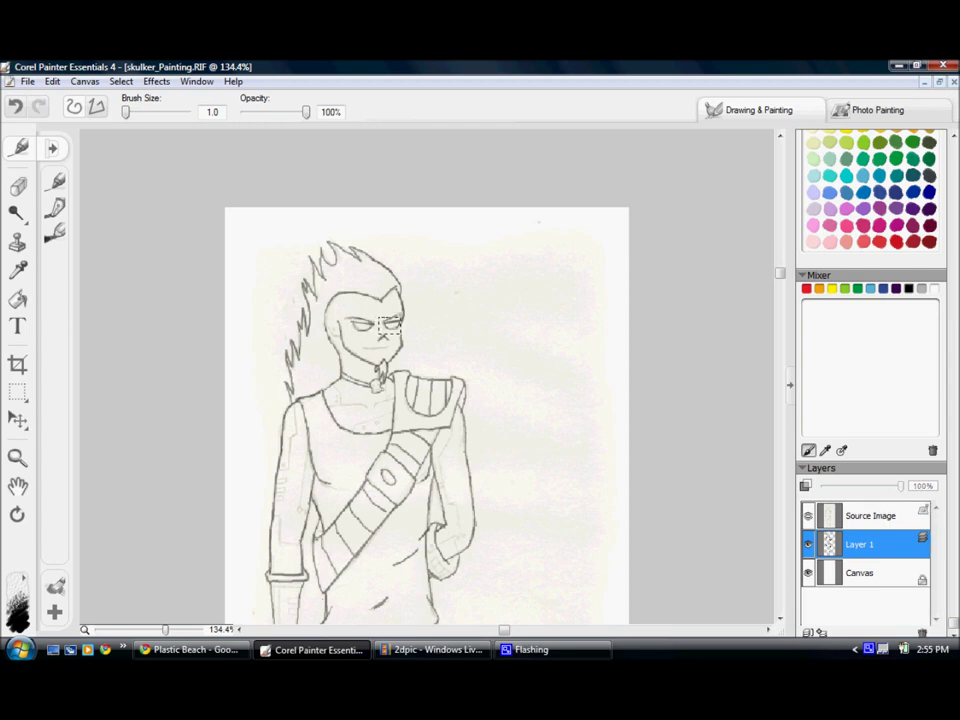
{"action": "left_click_drag", "start_coordinate": [365, 349], "coordinate": [391, 349]}
Step: Ink the angular plate lines and rivets inside the neckline with straight strokes, erasing and redoing faulty marks
{"action": "left_click", "coordinate": [101, 106]}
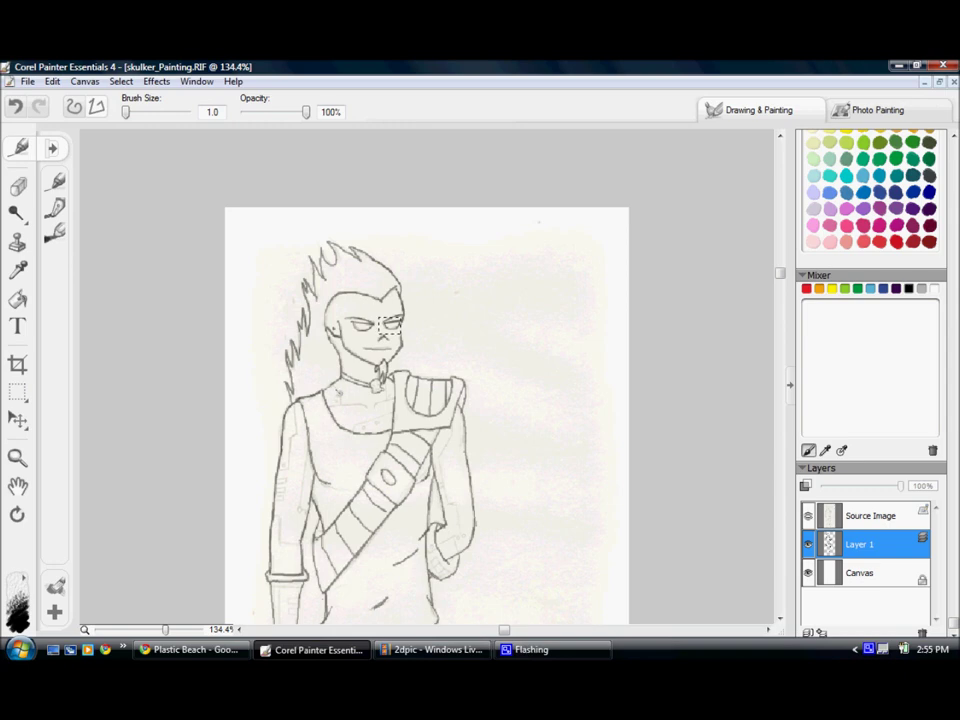
{"action": "mouse_move", "coordinate": [340, 391]}
{"action": "left_mouse_down"}
{"action": "mouse_move", "coordinate": [341, 405]}
{"action": "mouse_move", "coordinate": [365, 406]}
{"action": "left_mouse_up"}
{"action": "key", "text": "b"}
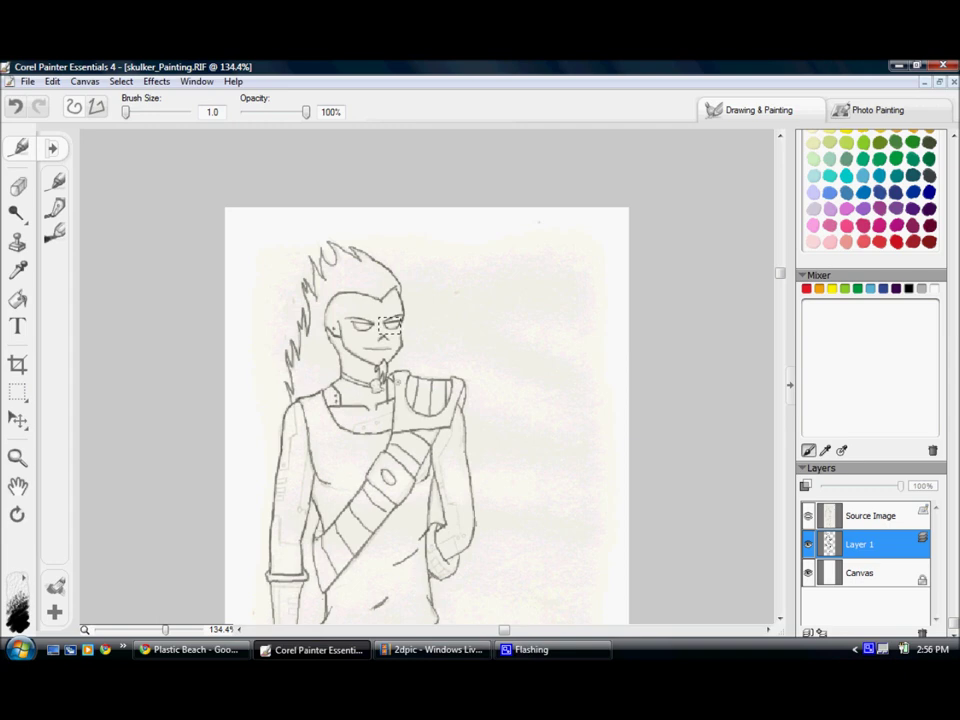
{"action": "key", "text": "n"}
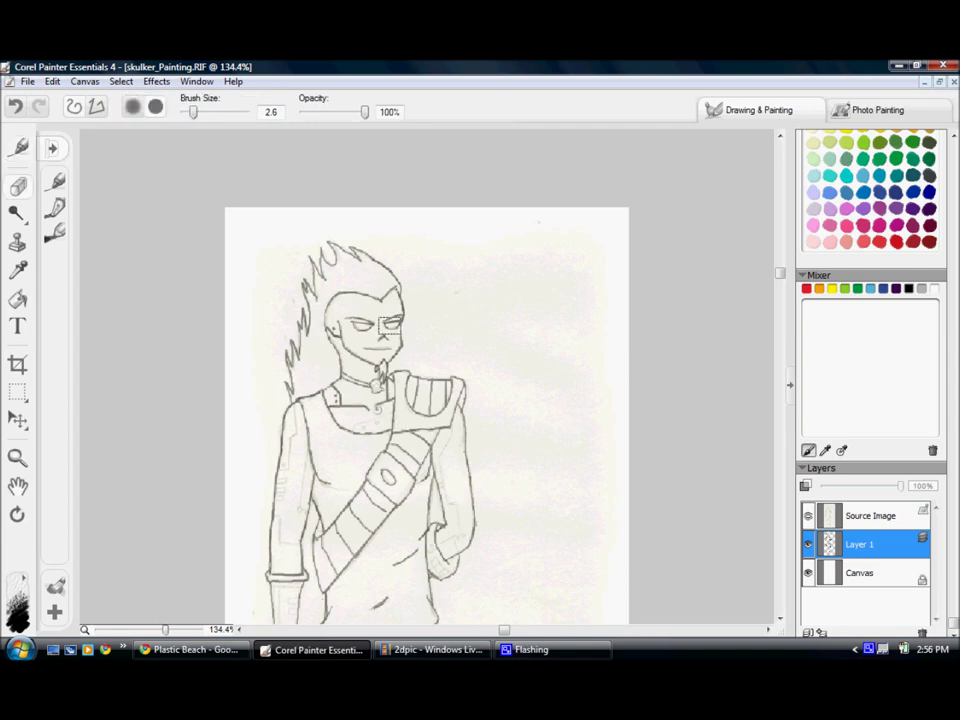
{"action": "key", "text": "b"}
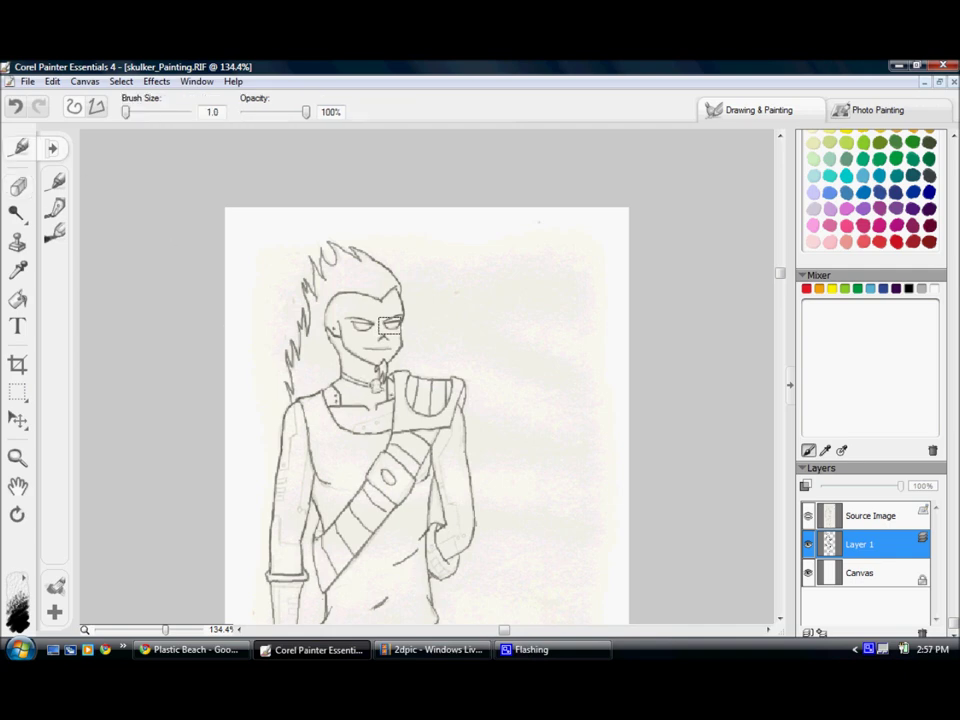
{"action": "key", "text": "ctrl+z"}
{"action": "left_click_drag", "start_coordinate": [375, 390], "coordinate": [377, 387]}
{"action": "key", "text": "ctrl+z"}
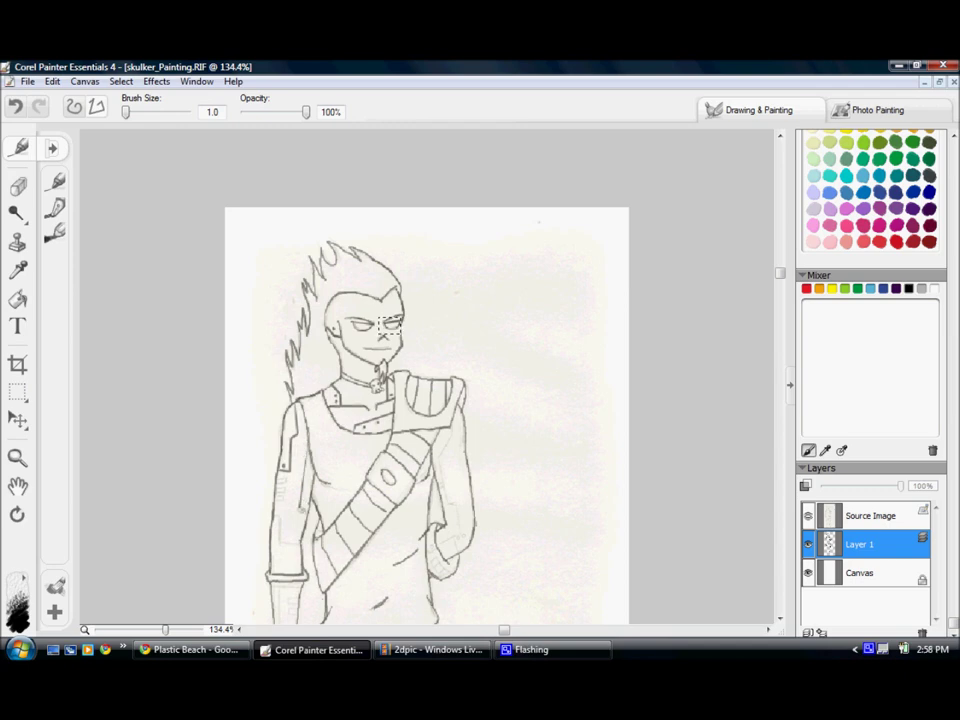
Step: Ink the mechanical panels, notches and rivets on both arms and the bent arm's hand, mixing freehand and straight strokes
{"action": "left_click", "coordinate": [80, 112]}
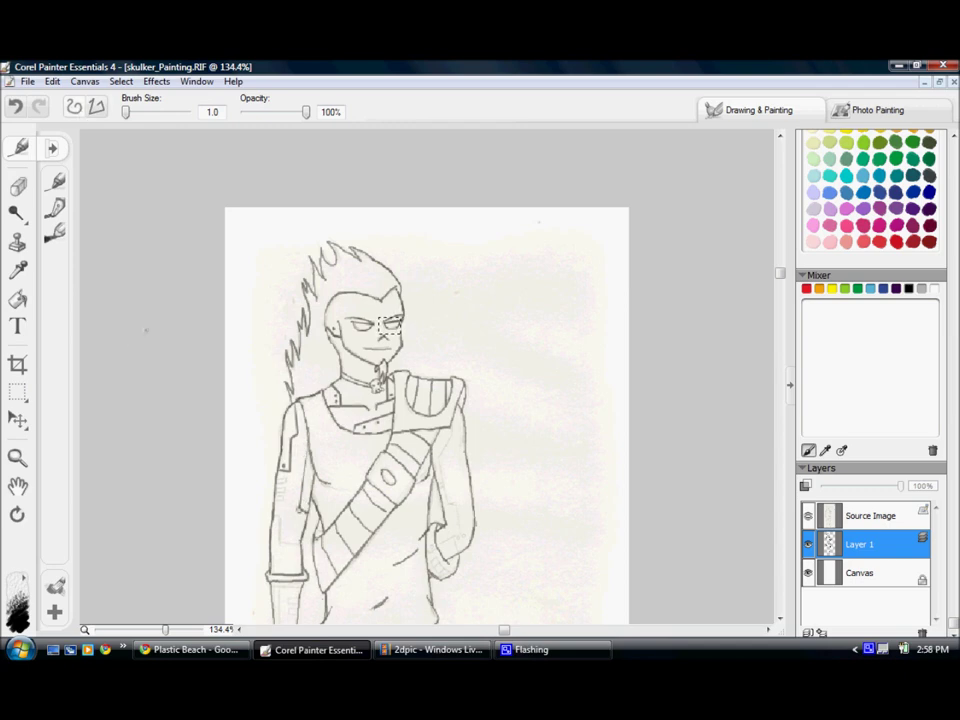
{"action": "left_click", "coordinate": [96, 106]}
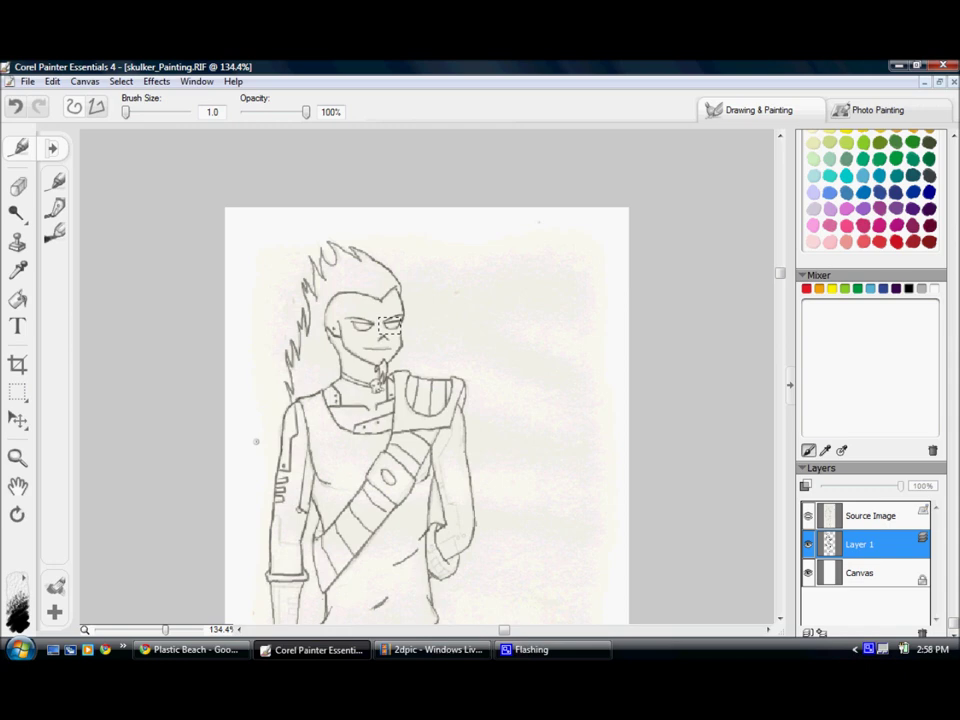
{"action": "left_click", "coordinate": [106, 106]}
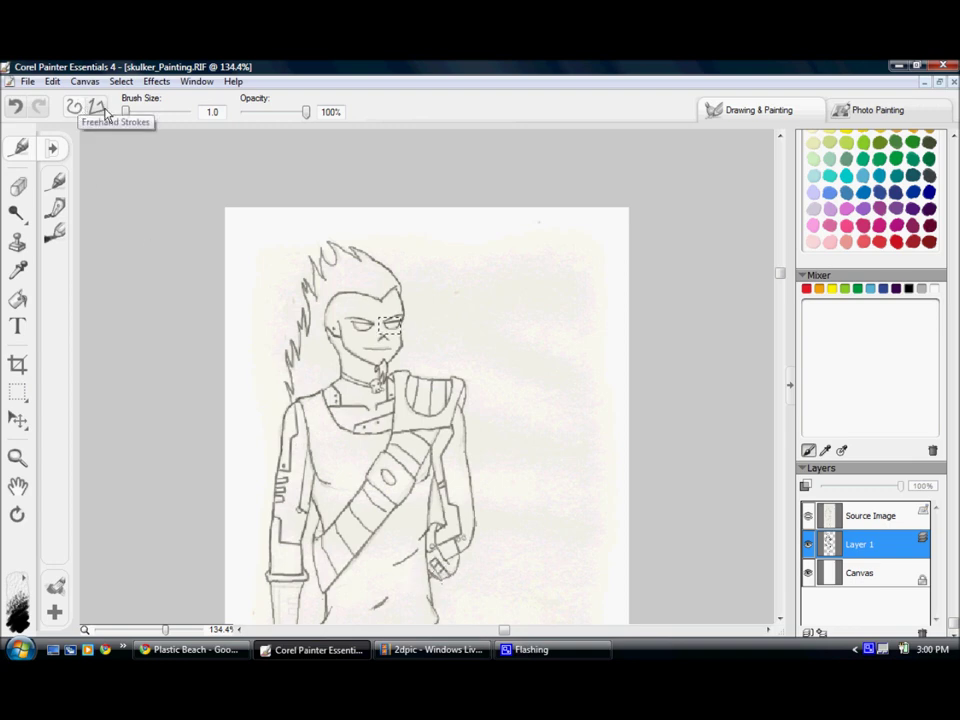
Step: Ink the straight panel edge and notches on the straight arm's forearm below the cuff
{"action": "left_click", "coordinate": [781, 619]}
{"action": "left_click", "coordinate": [781, 619]}
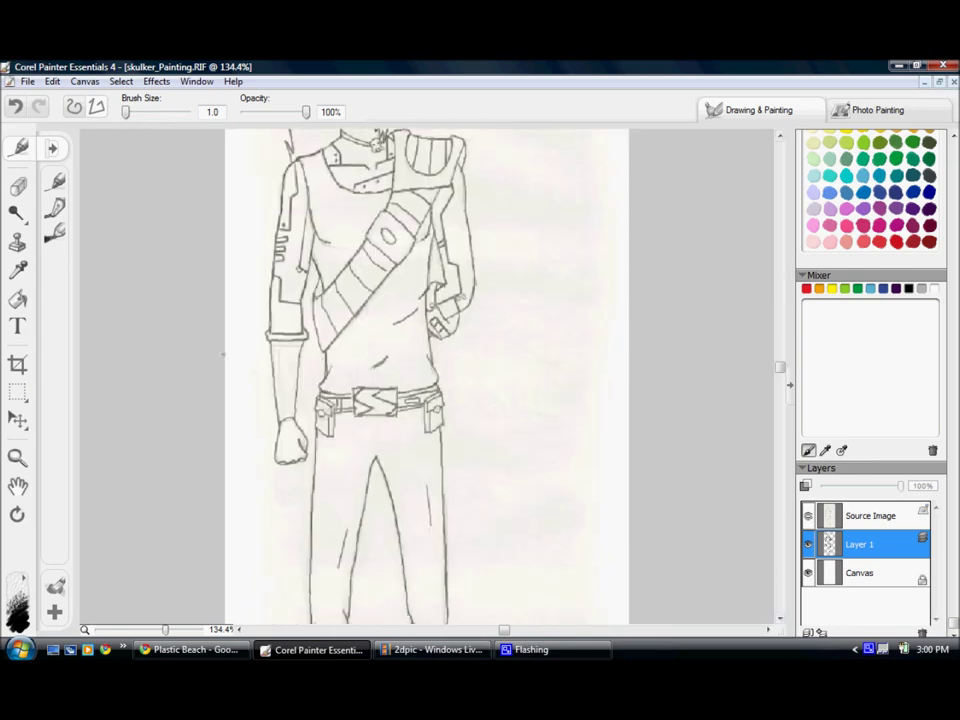
{"action": "left_click", "coordinate": [306, 345]}
{"action": "left_click", "coordinate": [270, 346]}
{"action": "left_click", "coordinate": [278, 347]}
{"action": "left_click", "coordinate": [287, 424]}
{"action": "left_click", "coordinate": [88, 112]}
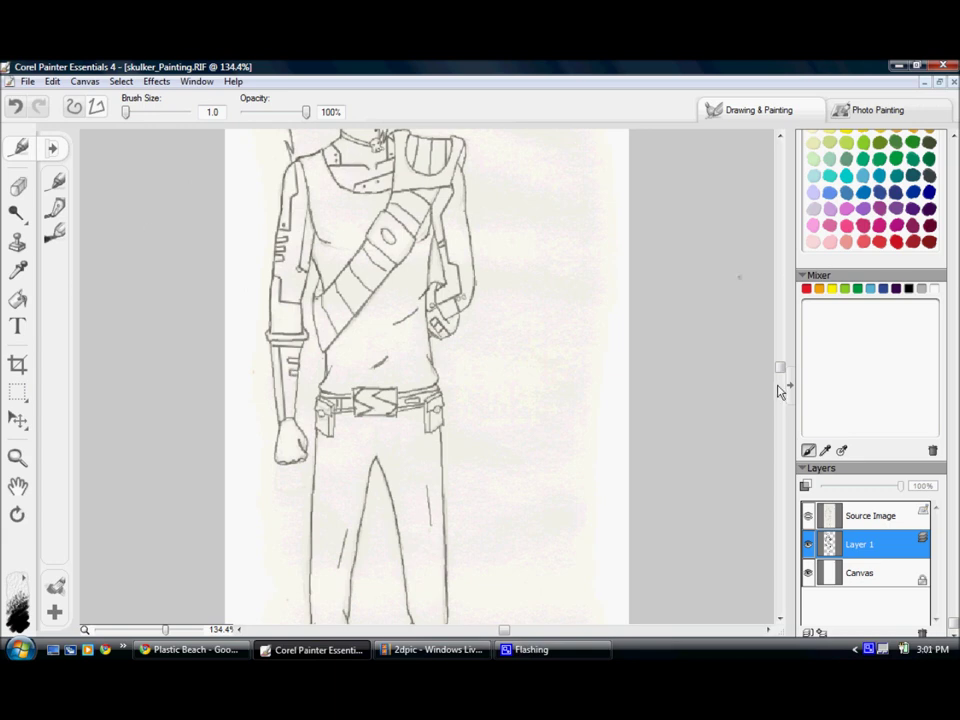
Step: Ink the crisscross lacing down the front of both boots with straight strokes
{"action": "scroll", "coordinate": [779, 395], "scroll_direction": "down", "scroll_amount": 2}
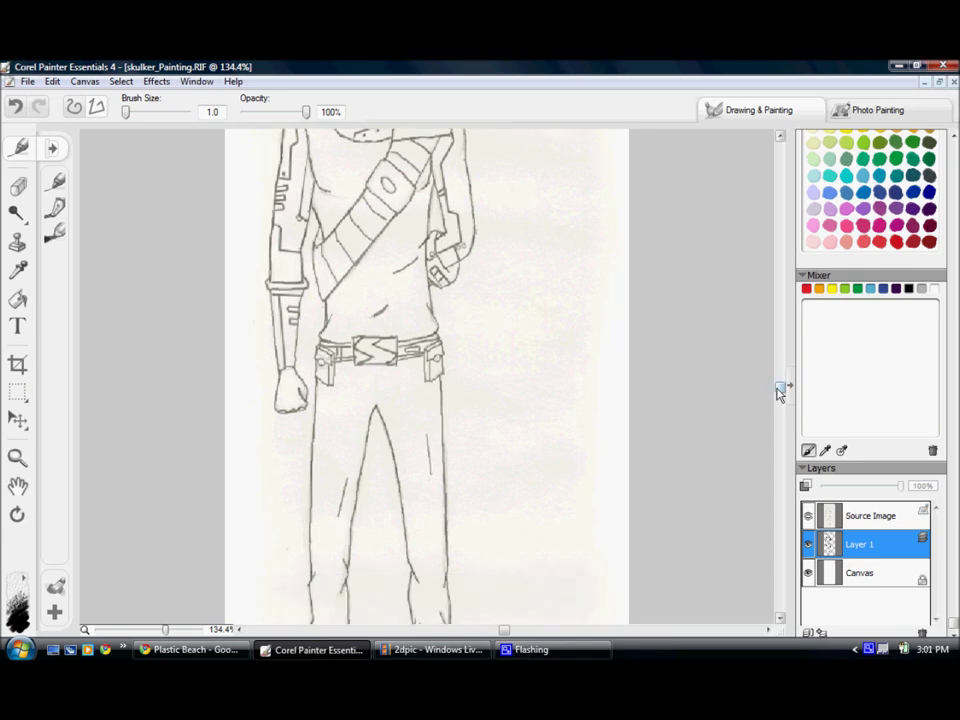
{"action": "left_click_drag", "start_coordinate": [779, 393], "coordinate": [779, 485]}
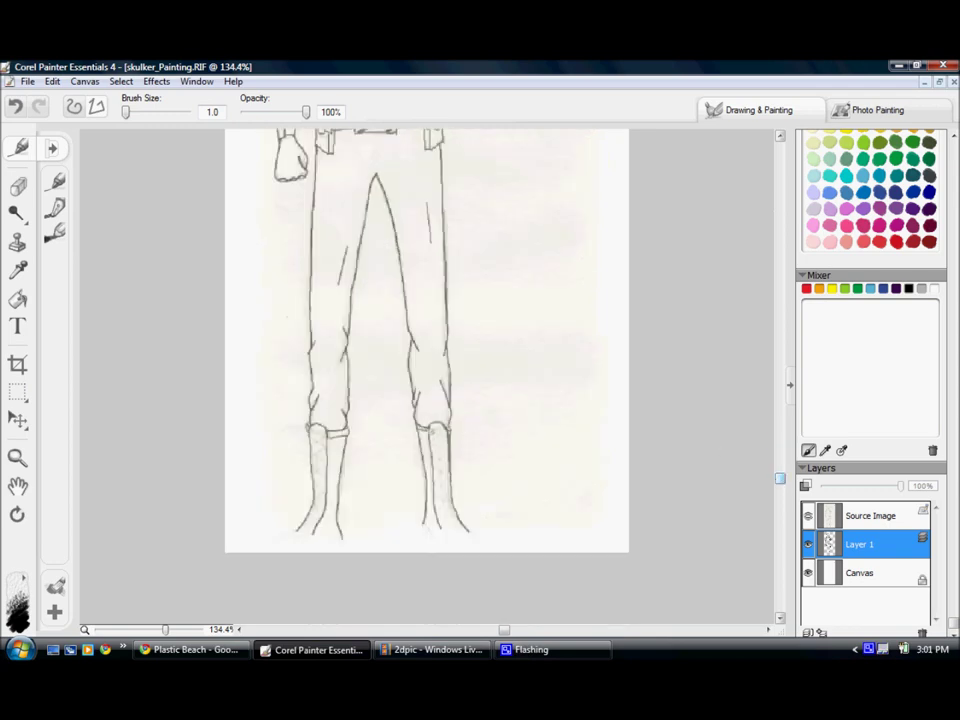
{"action": "left_click_drag", "start_coordinate": [448, 441], "coordinate": [437, 477]}
{"action": "left_click", "coordinate": [442, 525]}
{"action": "left_click", "coordinate": [459, 525]}
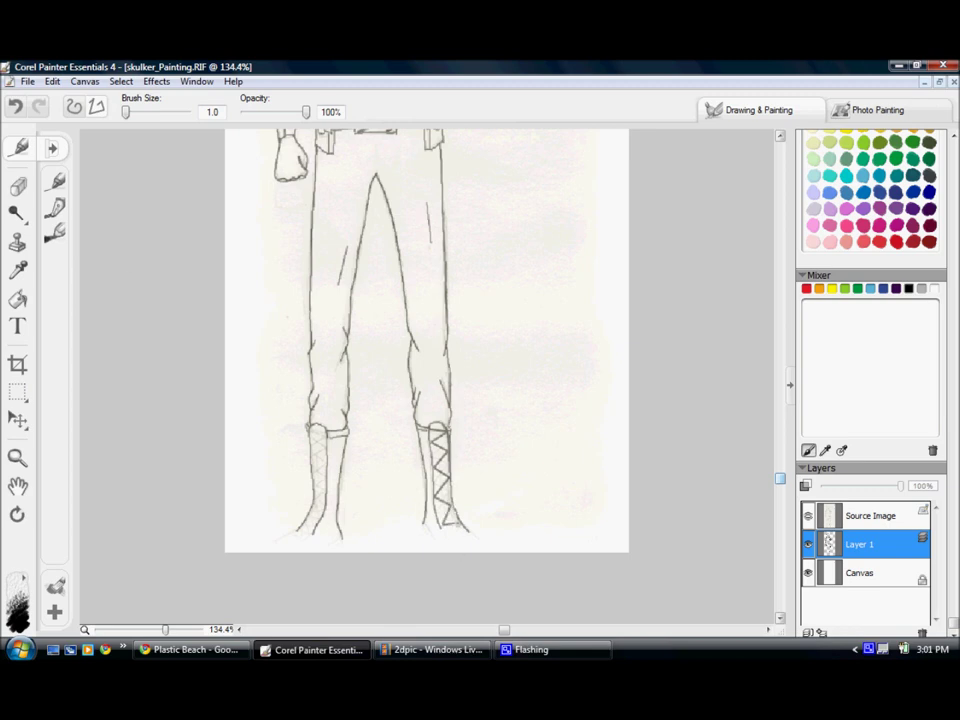
{"action": "left_click_drag", "start_coordinate": [434, 483], "coordinate": [450, 512]}
{"action": "left_click_drag", "start_coordinate": [308, 428], "coordinate": [326, 433]}
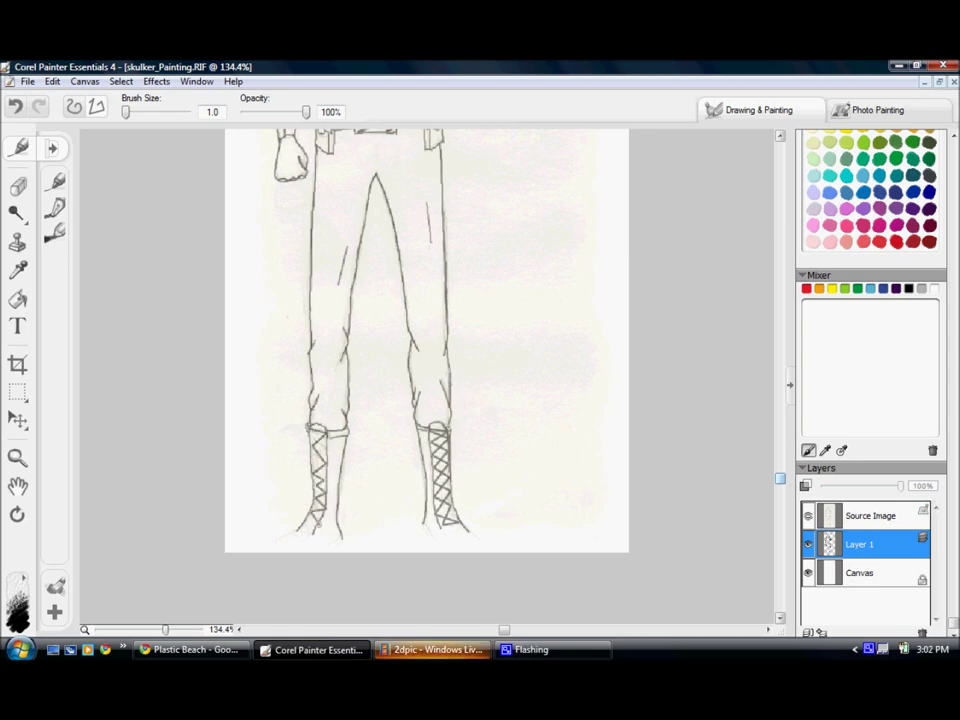
{"action": "left_click_drag", "start_coordinate": [302, 530], "coordinate": [313, 506]}
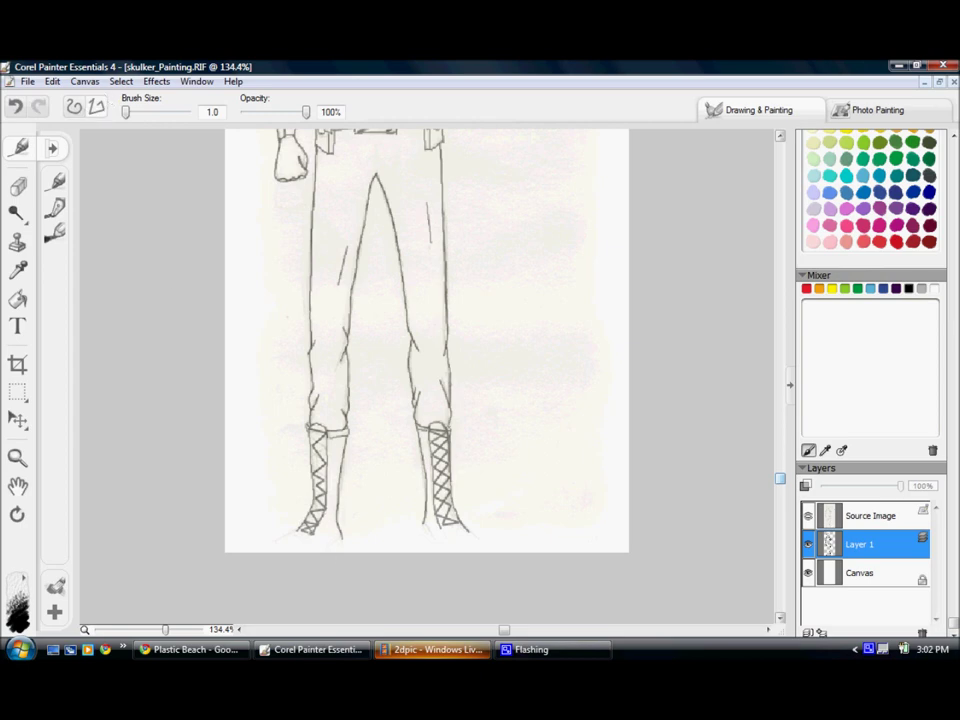
Step: Undo the last lacing strokes and erase the upper crisscross lacing on the boot below the straight arm
{"action": "key", "text": "ctrl+z"}
{"action": "key", "text": "ctrl+y"}
{"action": "key", "text": "ctrl+z"}
{"action": "key", "text": "ctrl+z"}
{"action": "key", "text": "ctrl+z"}
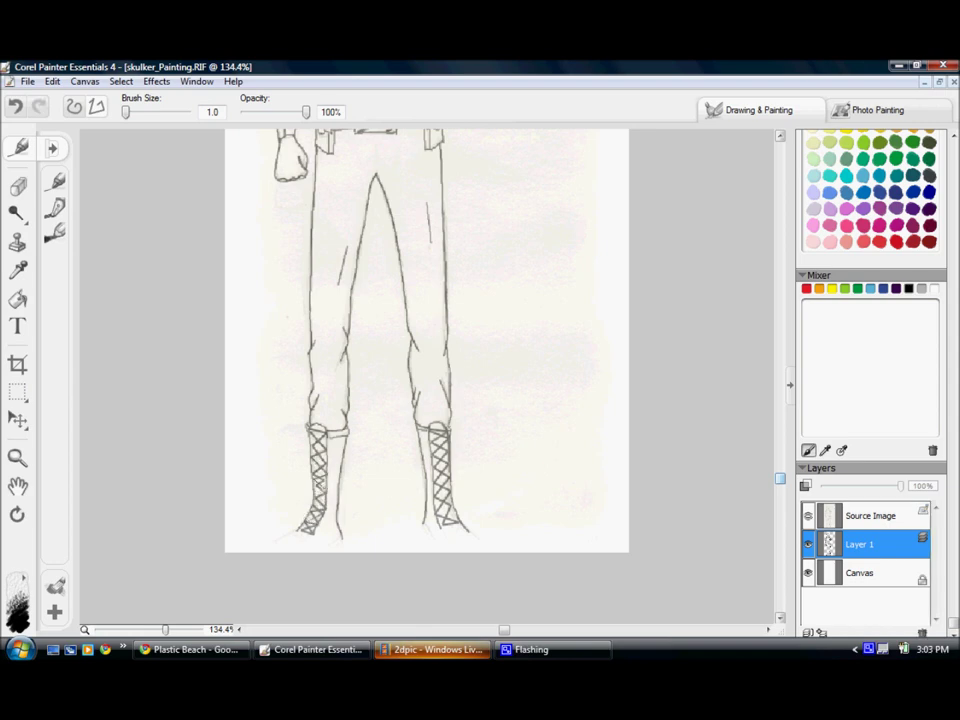
{"action": "key", "text": "ctrl+z"}
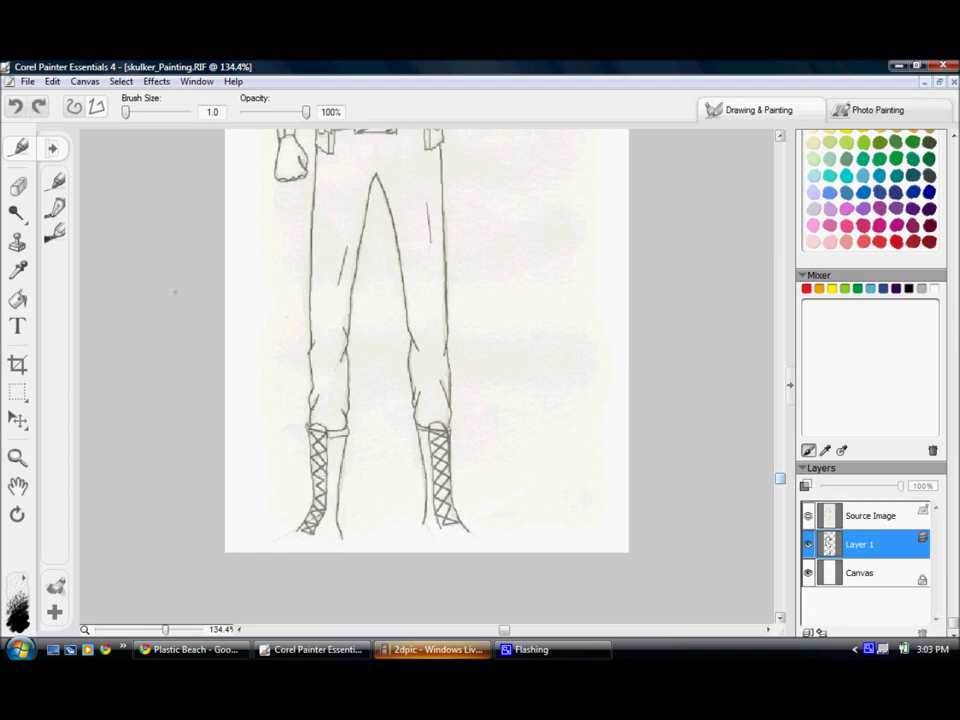
{"action": "left_click", "coordinate": [18, 188]}
{"action": "left_click_drag", "start_coordinate": [314, 496], "coordinate": [313, 436]}
Step: Ink the erased crisscross lacing again on the boot below the straight arm, using connected straight zigzag strokes
{"action": "key", "text": "b"}
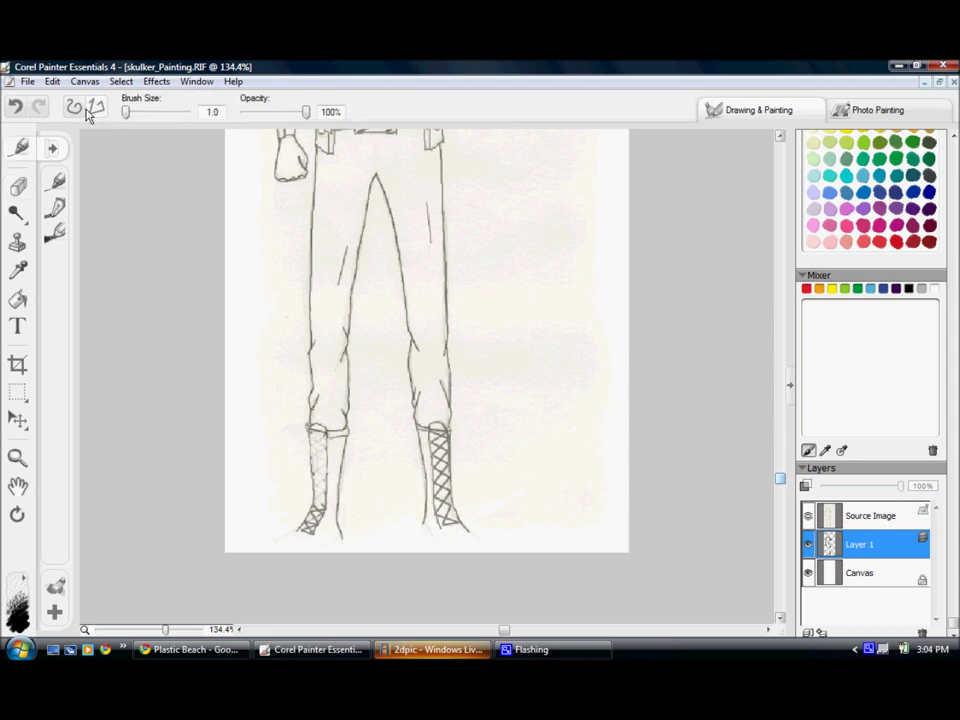
{"action": "left_click", "coordinate": [313, 477]}
{"action": "left_click", "coordinate": [327, 493]}
{"action": "left_click", "coordinate": [313, 502]}
{"action": "left_click", "coordinate": [327, 509]}
{"action": "key", "text": "b"}
{"action": "key", "text": "v"}
{"action": "left_click", "coordinate": [309, 434]}
{"action": "left_click", "coordinate": [326, 450]}
{"action": "left_click", "coordinate": [312, 462]}
{"action": "left_click", "coordinate": [327, 478]}
{"action": "left_click", "coordinate": [315, 489]}
{"action": "left_click", "coordinate": [325, 504]}
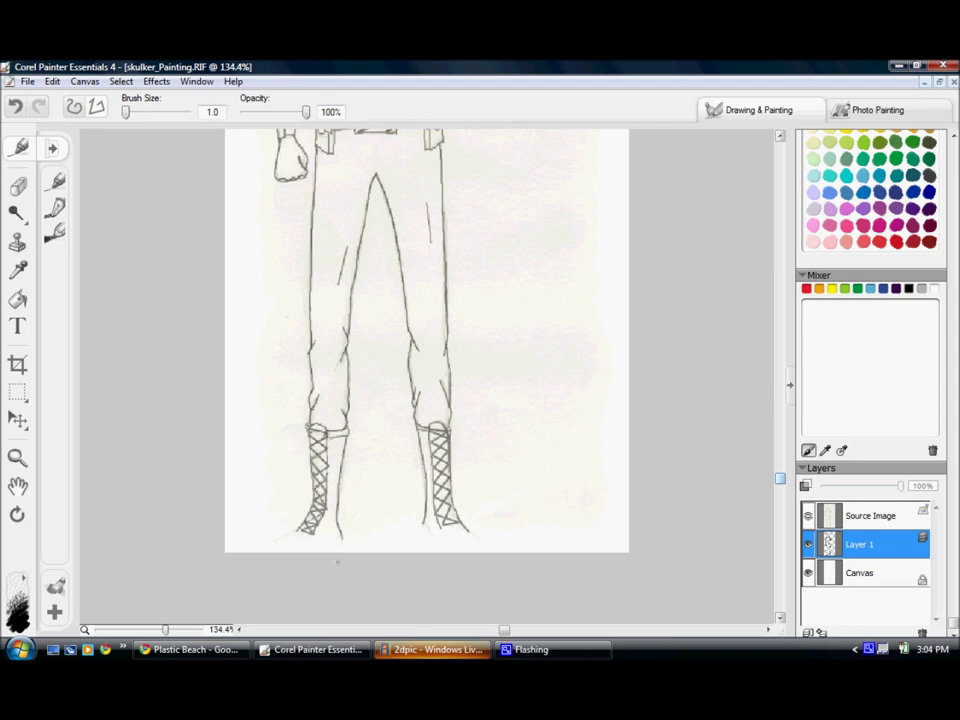
Step: Crop the canvas to a narrower frame around the full figure, from above the hair down to the boots
{"action": "left_click", "coordinate": [12, 369]}
{"action": "left_click_drag", "start_coordinate": [164, 630], "coordinate": [157, 631]}
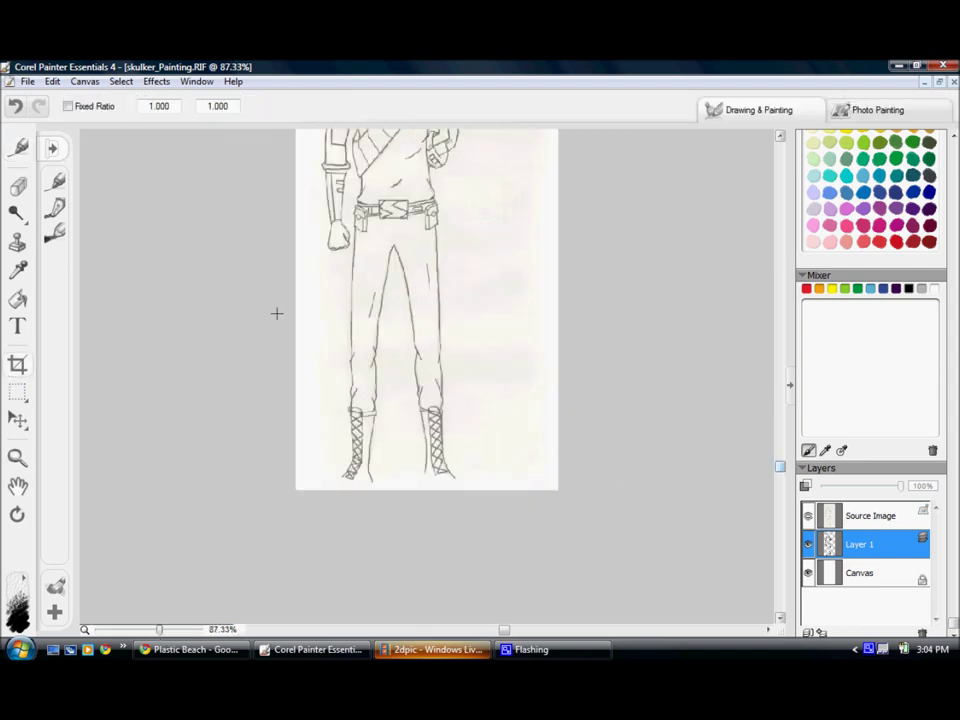
{"action": "left_click", "coordinate": [60, 182]}
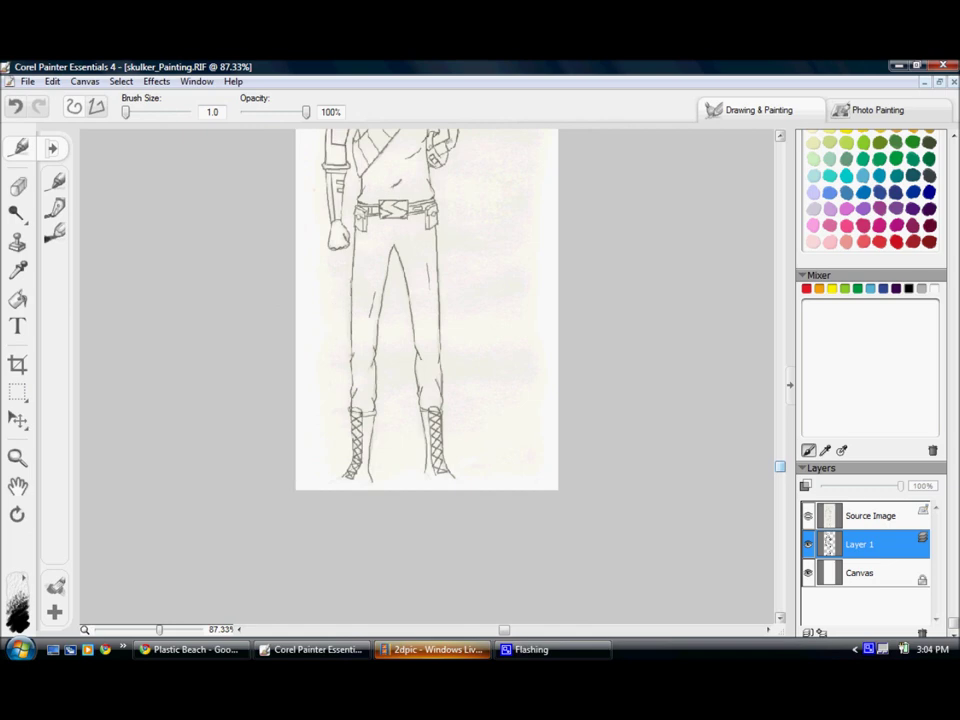
{"action": "left_click", "coordinate": [18, 366]}
{"action": "left_click_drag", "start_coordinate": [781, 467], "coordinate": [781, 410]}
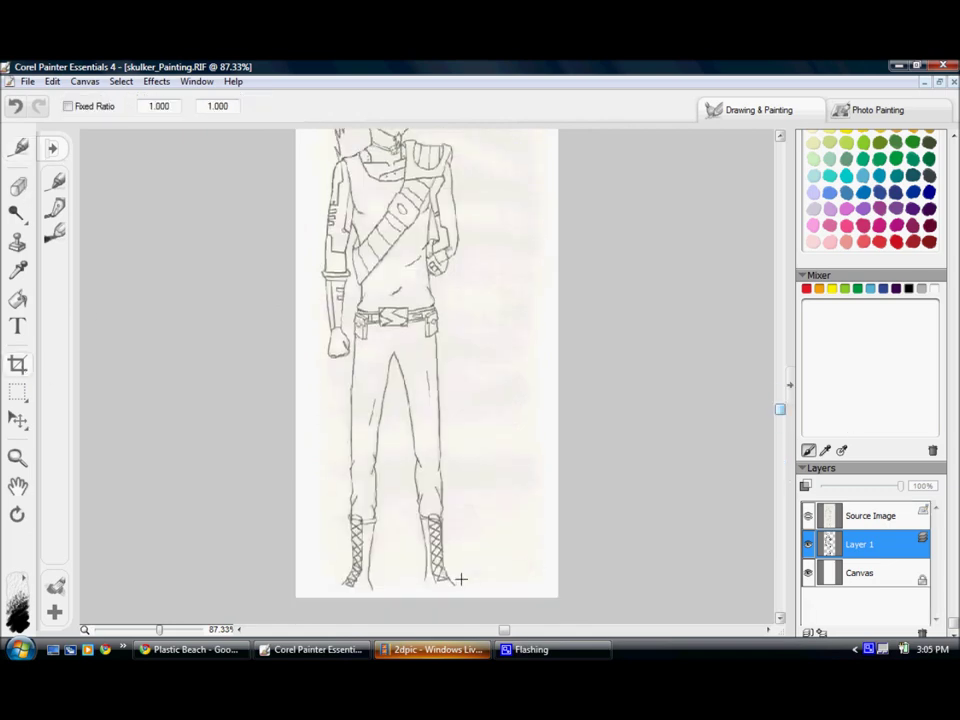
{"action": "left_click_drag", "start_coordinate": [461, 579], "coordinate": [316, 408]}
{"action": "left_click_drag", "start_coordinate": [780, 409], "coordinate": [780, 380]}
{"action": "left_click_drag", "start_coordinate": [457, 465], "coordinate": [460, 326]}
{"action": "mouse_move", "coordinate": [460, 326]}
{"action": "left_mouse_down"}
{"action": "mouse_move", "coordinate": [456, 137]}
{"action": "mouse_move", "coordinate": [499, 334]}
{"action": "left_mouse_up"}
{"action": "left_click_drag", "start_coordinate": [315, 349], "coordinate": [302, 349]}
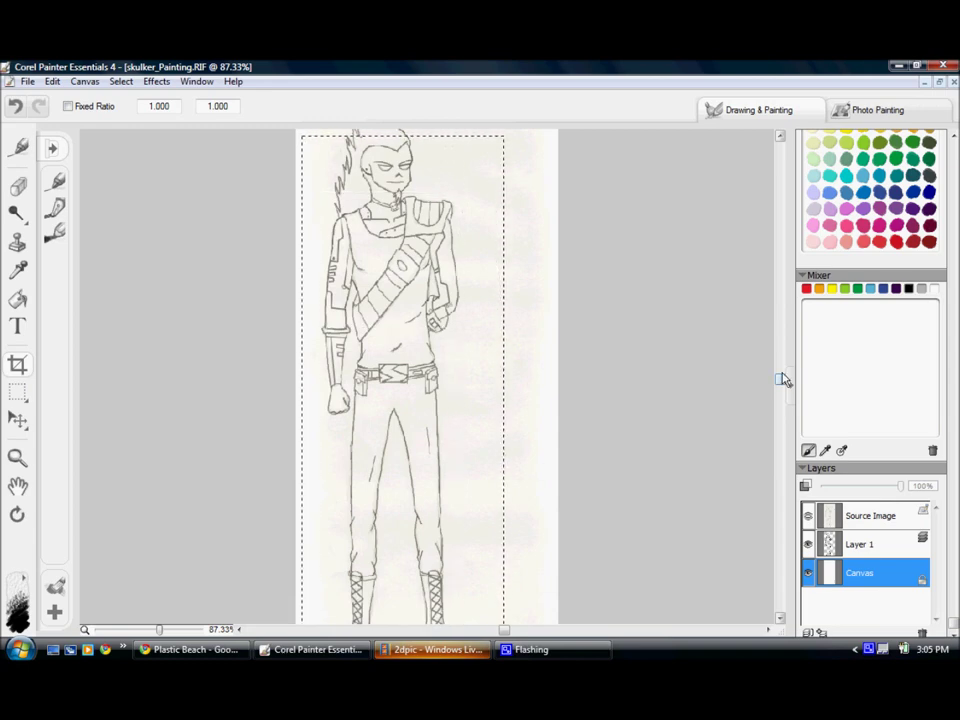
{"action": "left_click_drag", "start_coordinate": [783, 378], "coordinate": [783, 321]}
{"action": "left_click_drag", "start_coordinate": [491, 244], "coordinate": [491, 208]}
{"action": "left_click", "coordinate": [488, 260]}
Step: Make Layer 1 the active layer and review the cropped line art up to the head
{"action": "left_click_drag", "start_coordinate": [782, 323], "coordinate": [803, 453]}
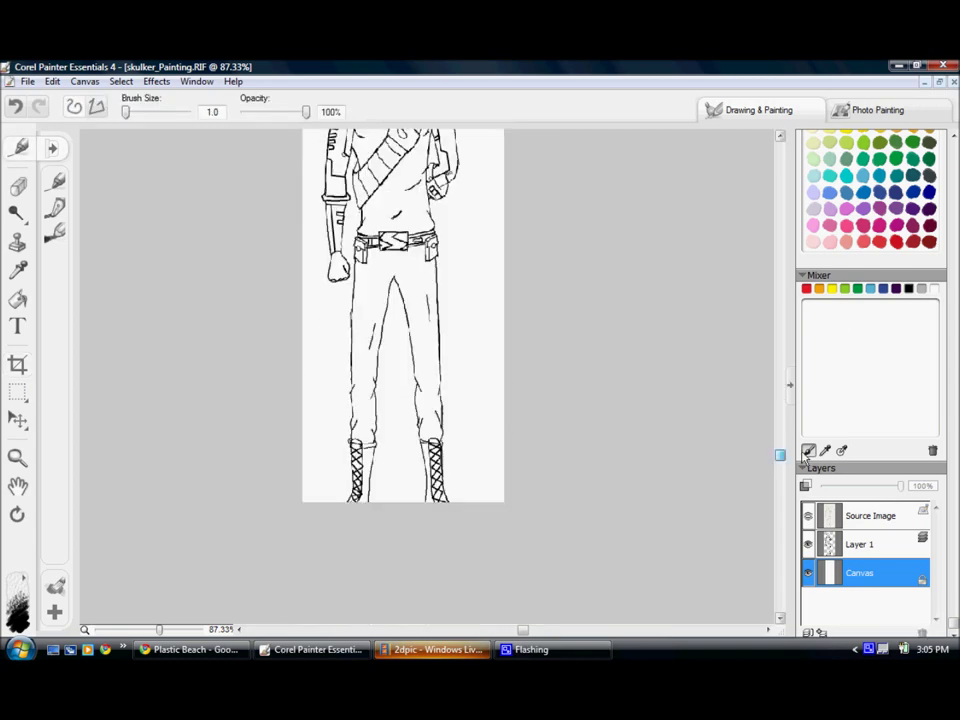
{"action": "left_click", "coordinate": [862, 548]}
{"action": "left_click_drag", "start_coordinate": [160, 629], "coordinate": [168, 630]}
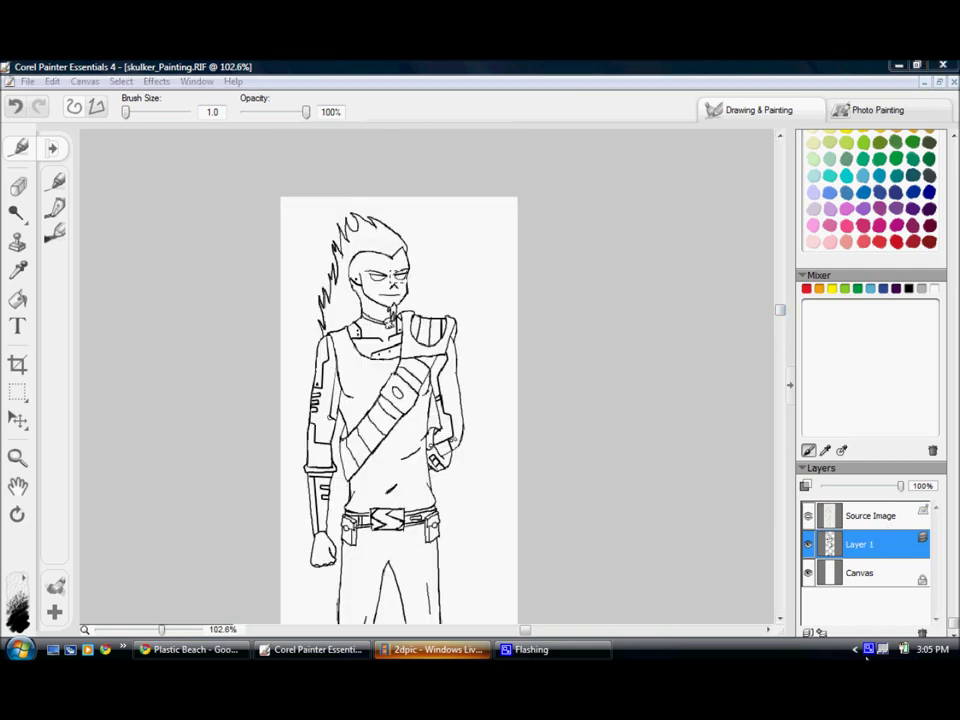
{"action": "right_click", "coordinate": [869, 649]}
{"action": "left_click", "coordinate": [808, 559]}
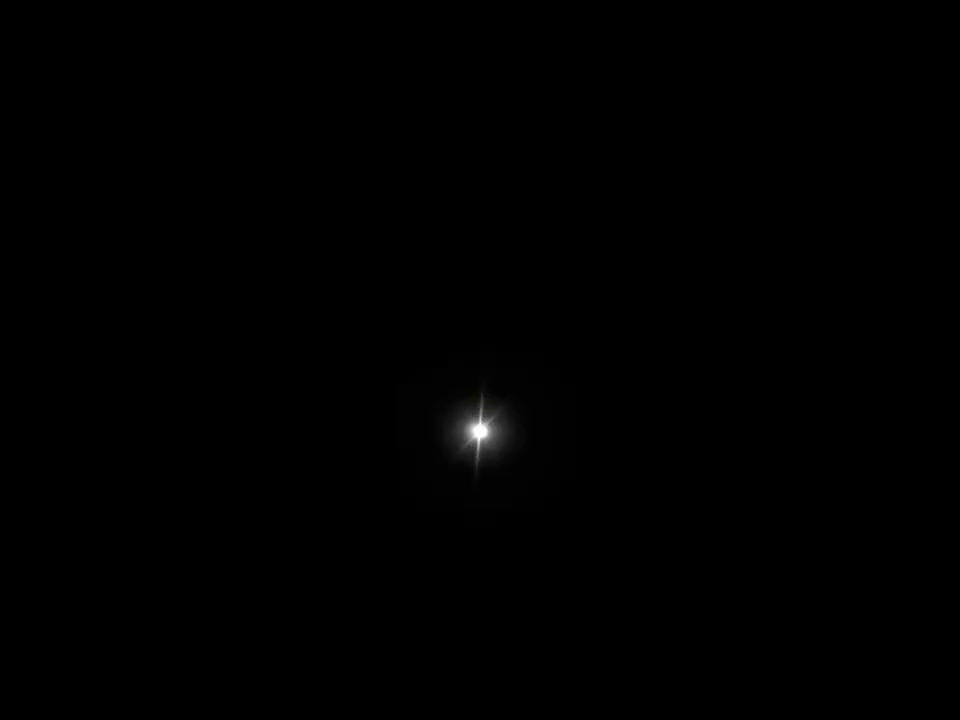